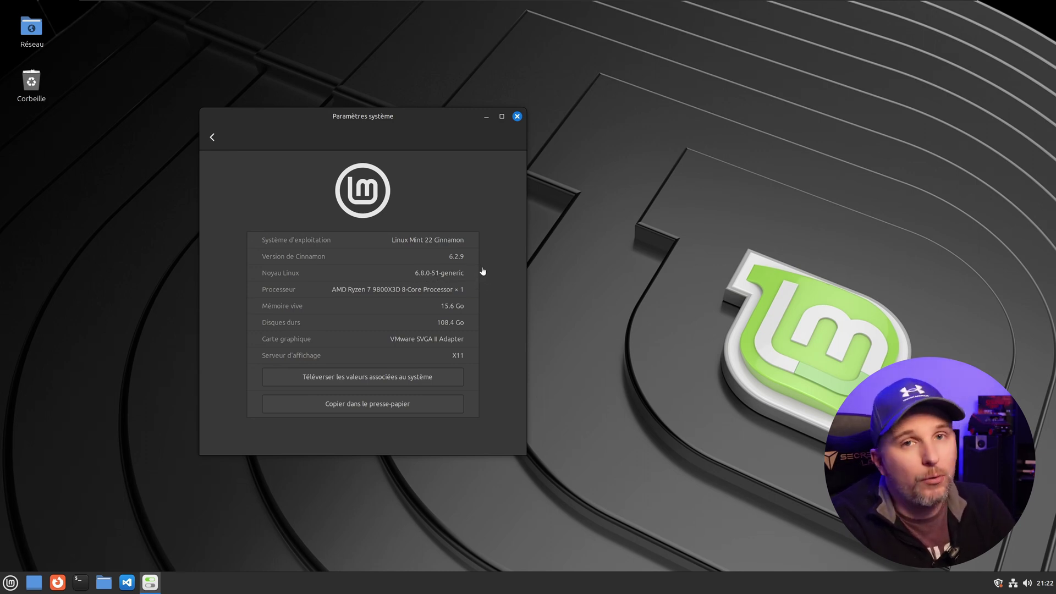
Step: Close the system information window and open the Update Manager (Gestionnaire de mises à jour)
key(Num_Lock)
click(517, 116)
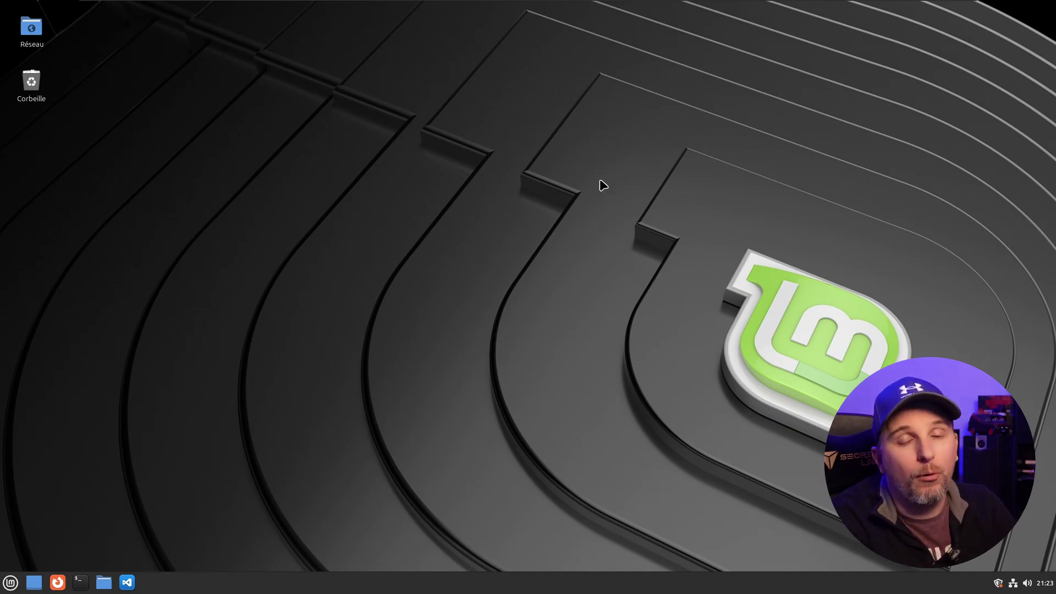
click(998, 587)
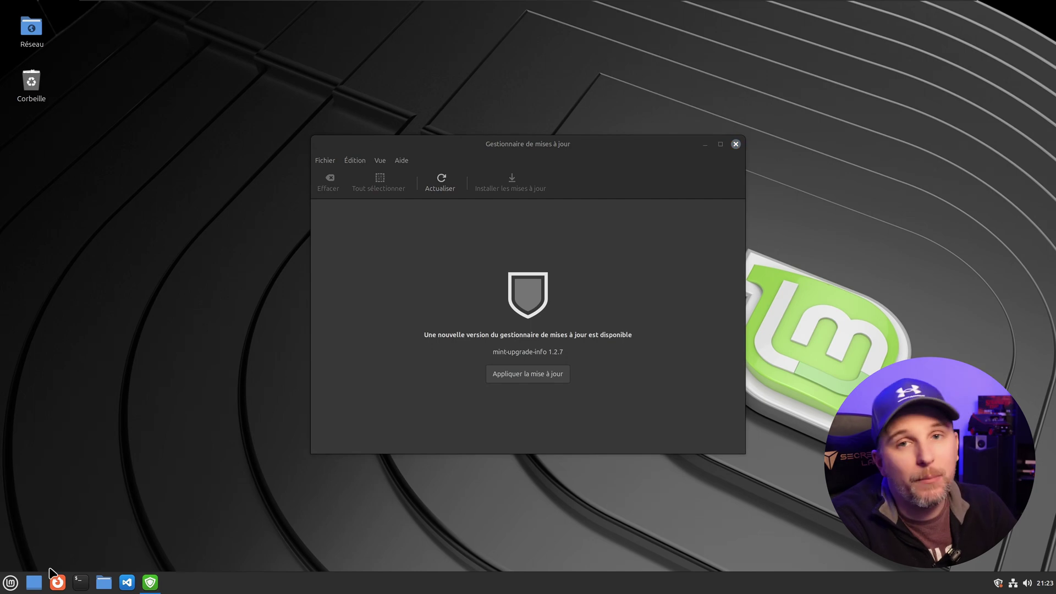
click(10, 583)
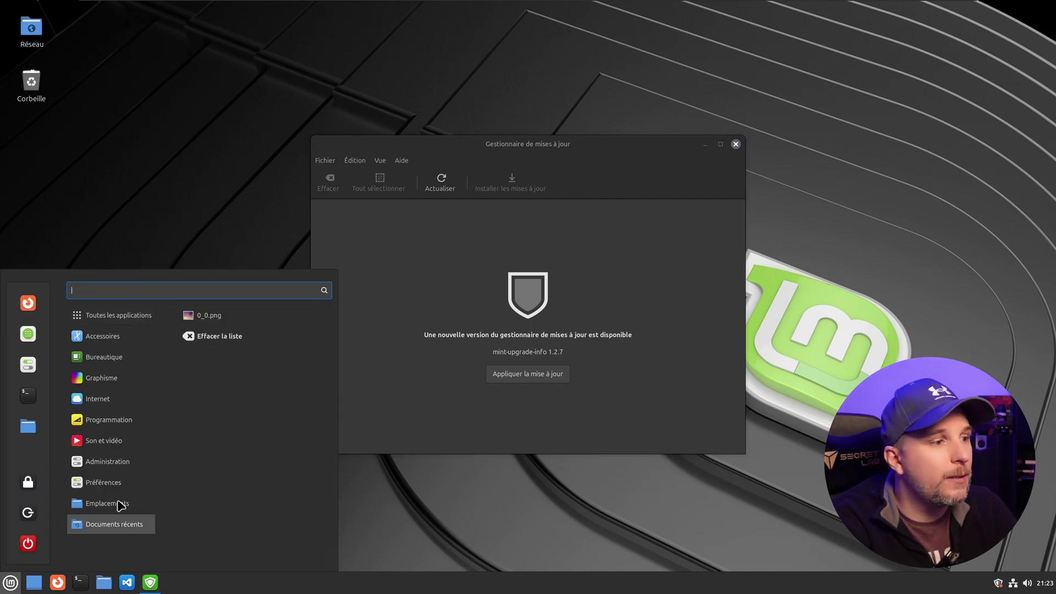
mouse_move(116, 467)
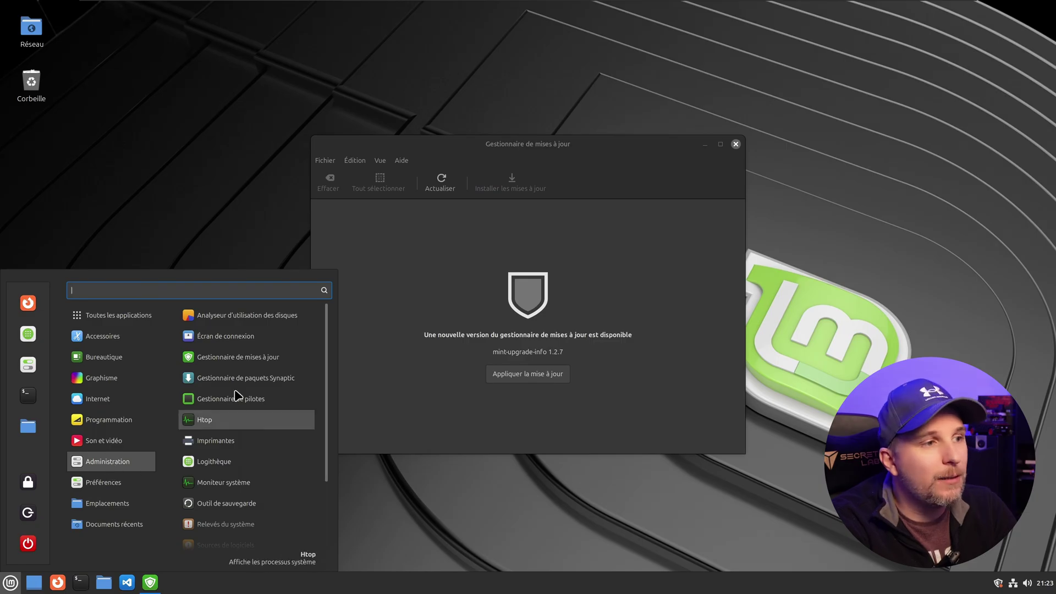
click(241, 360)
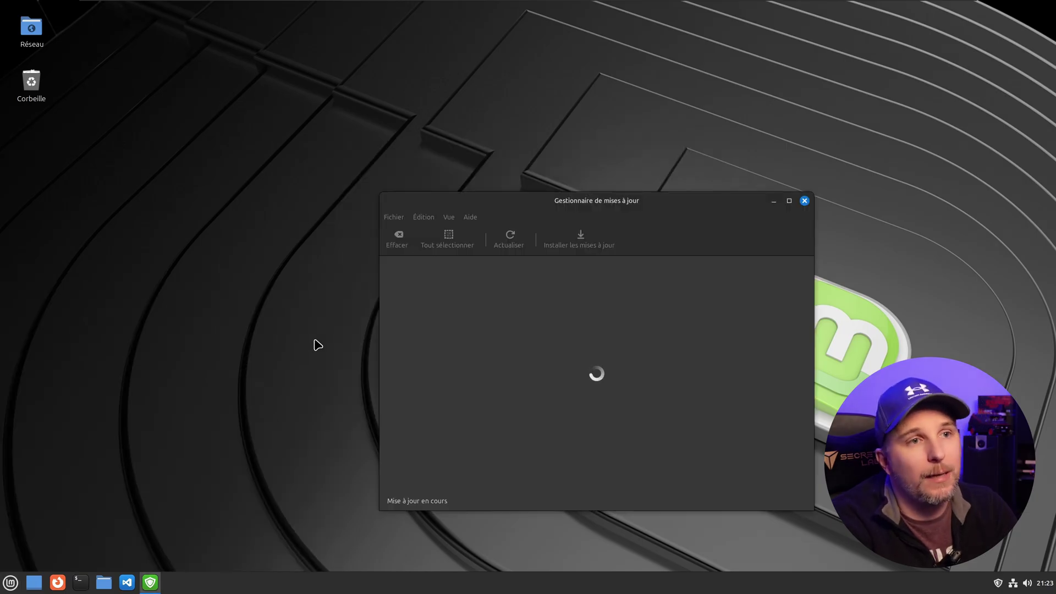
Step: Refresh the update list and apply the mint-upgrade-info 1.2.7 update, authenticating with the account password
drag(641, 202, 542, 162)
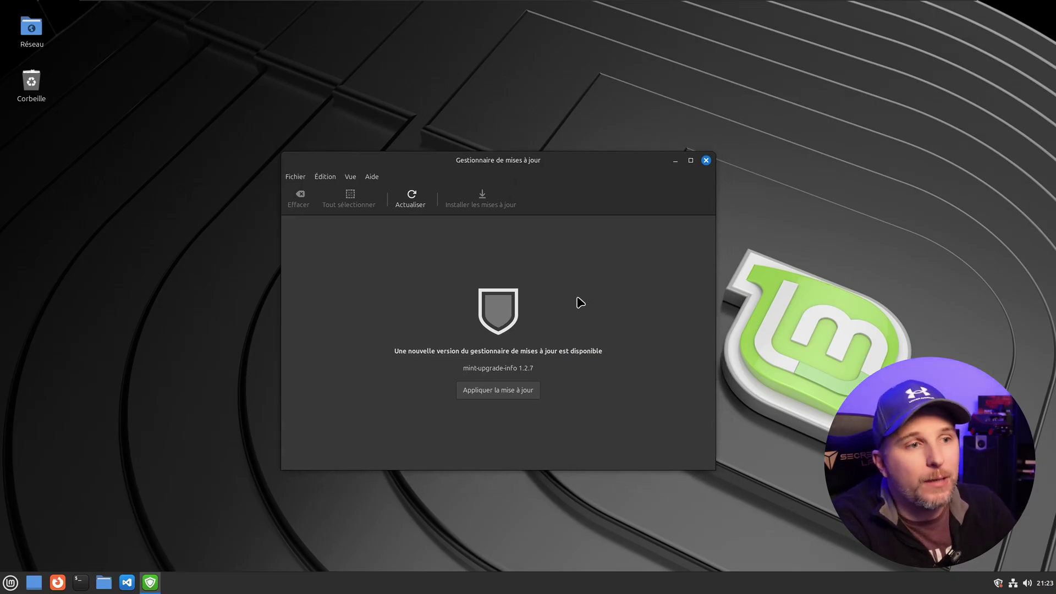
click(419, 197)
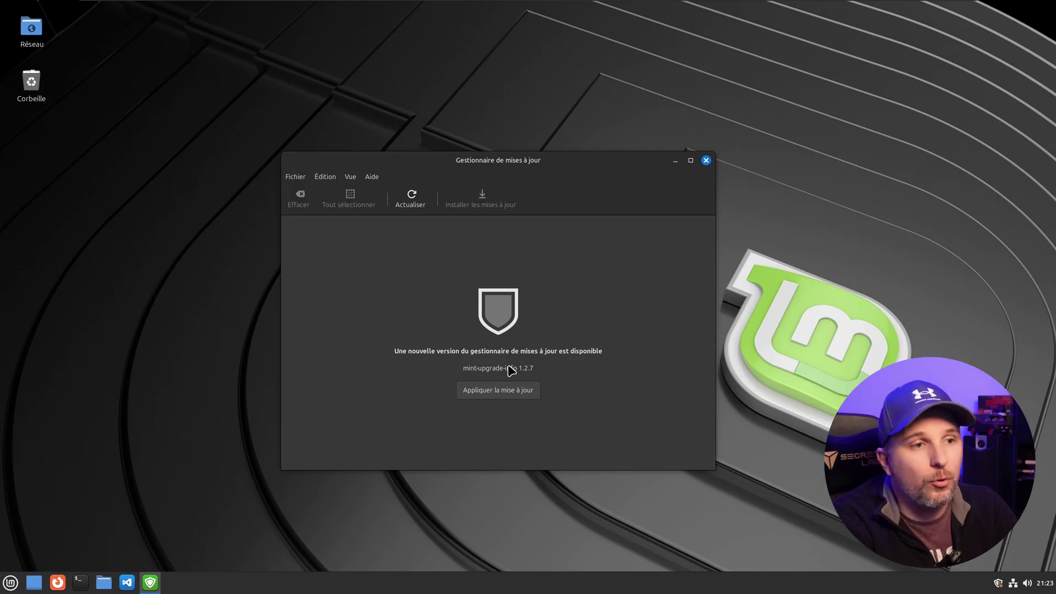
click(514, 394)
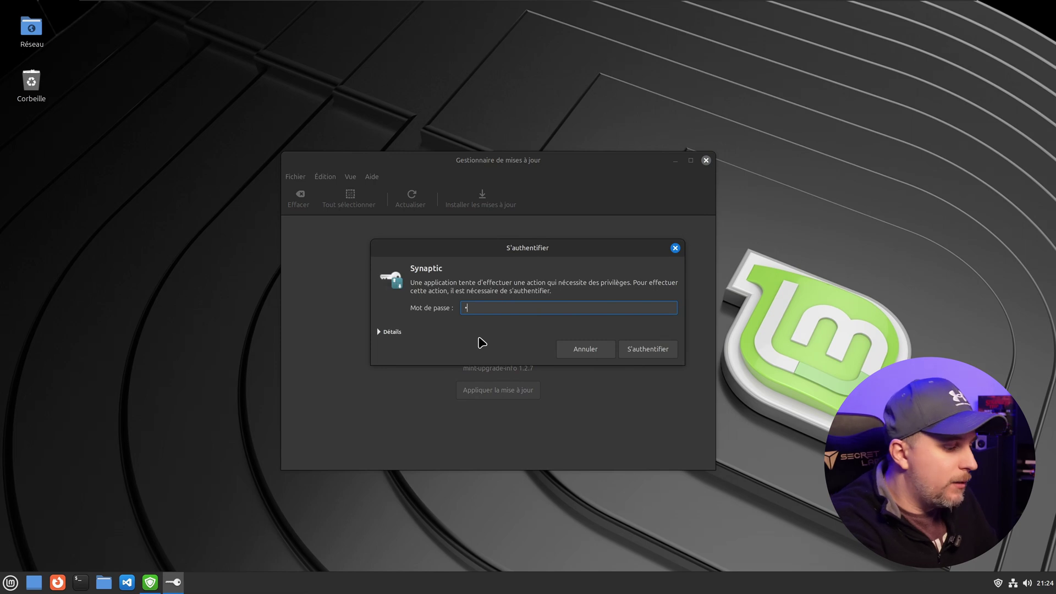
text(*****)
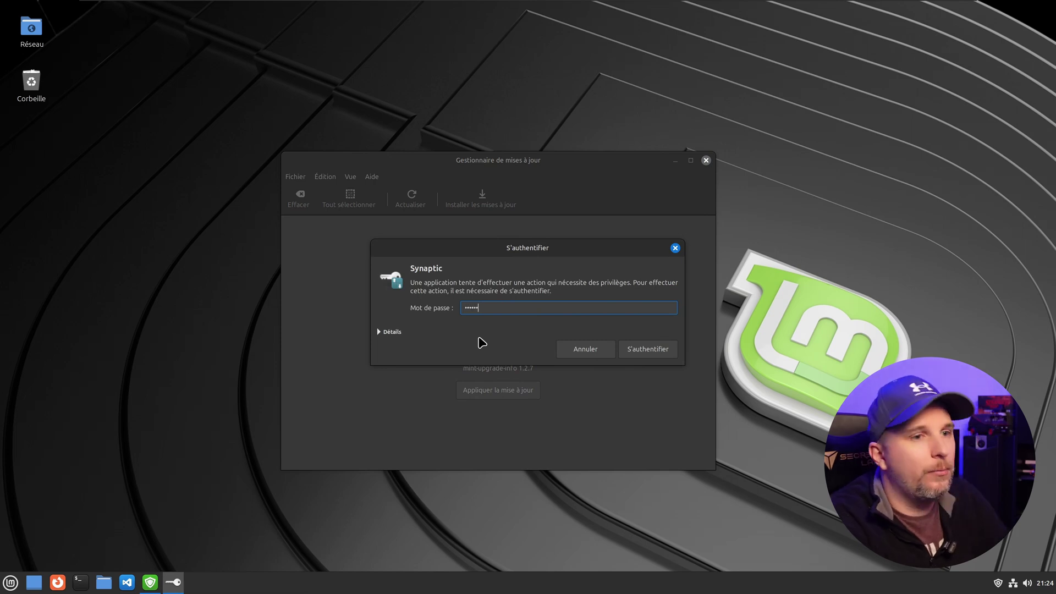
click(638, 354)
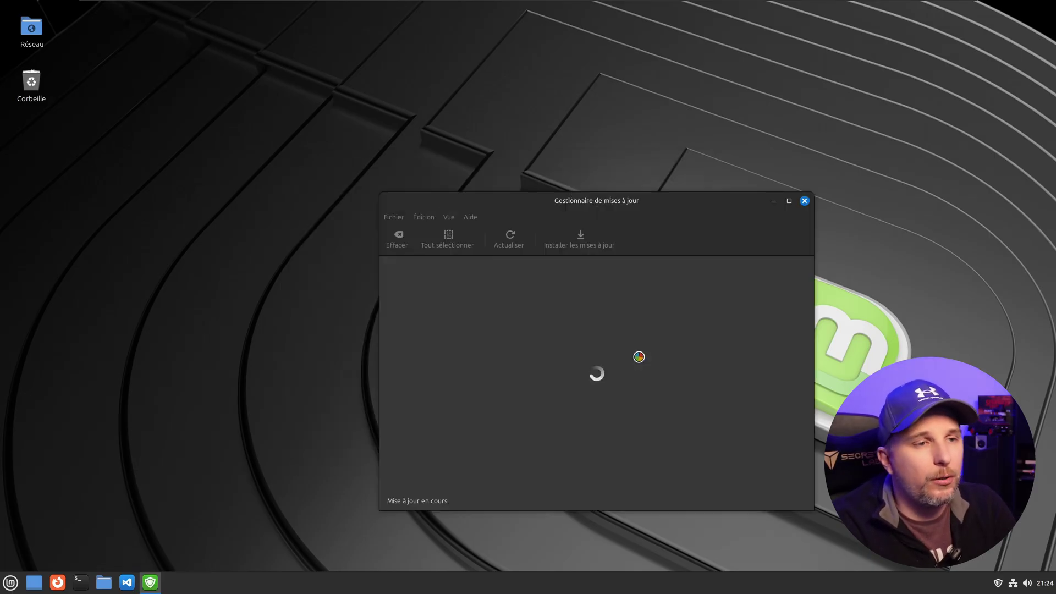
Step: Install all the selected updates, entering the account password to authorise the installation
drag(639, 201, 529, 166)
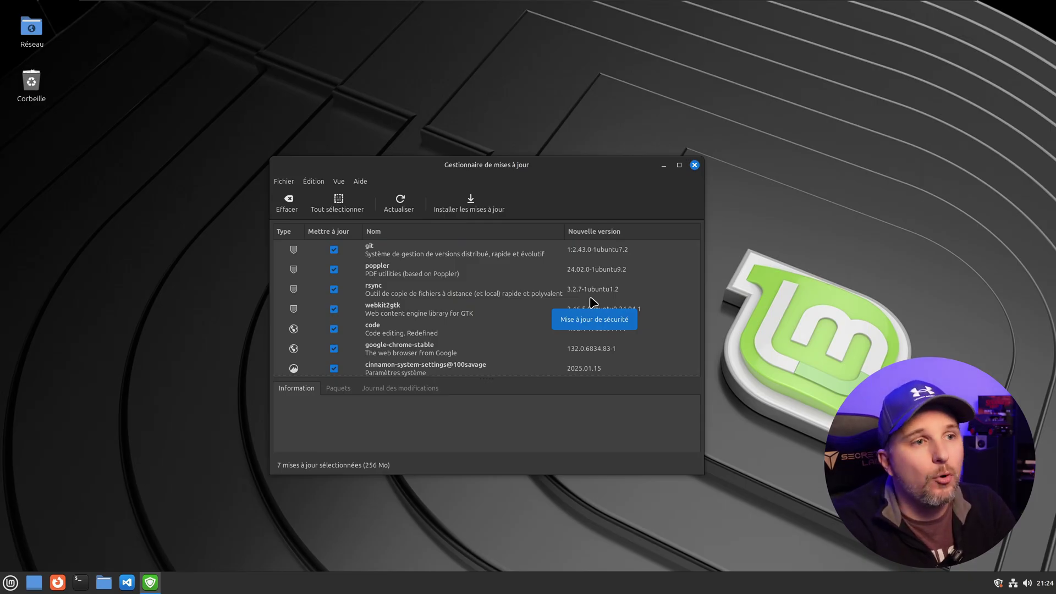
click(470, 204)
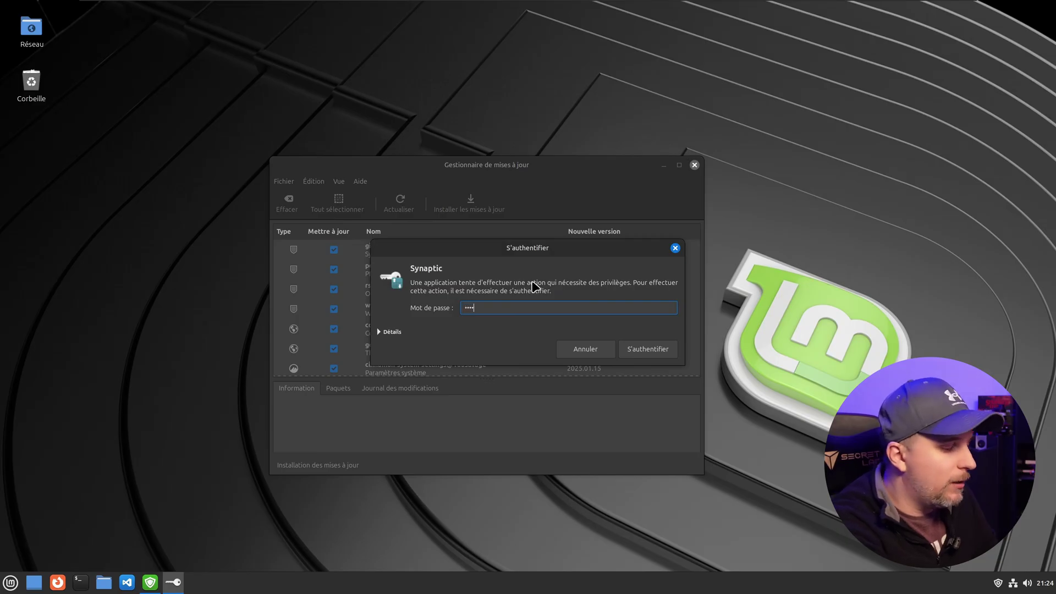
key(Return)
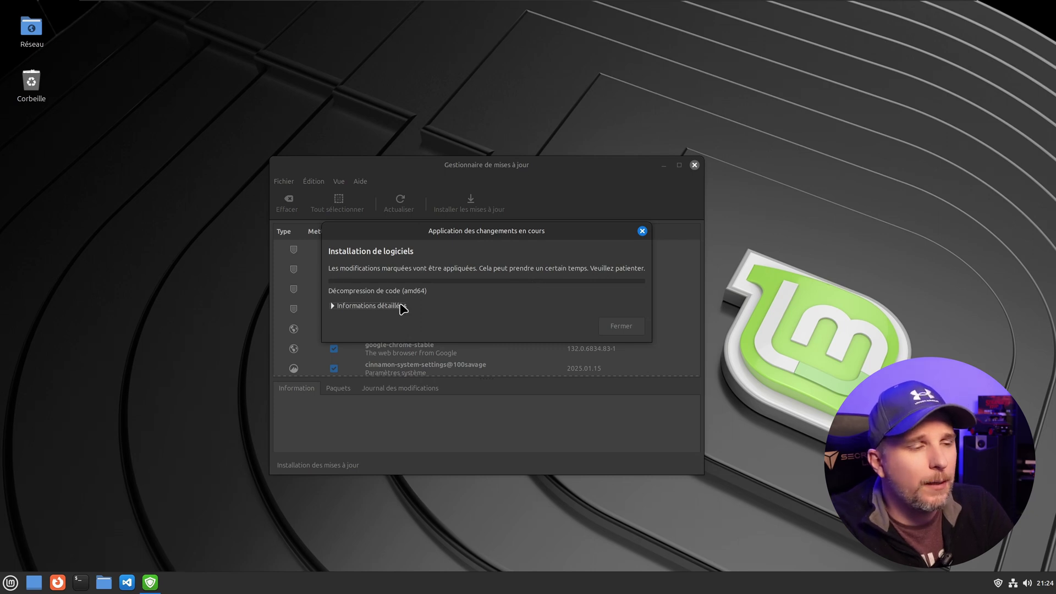
drag(493, 225, 566, 286)
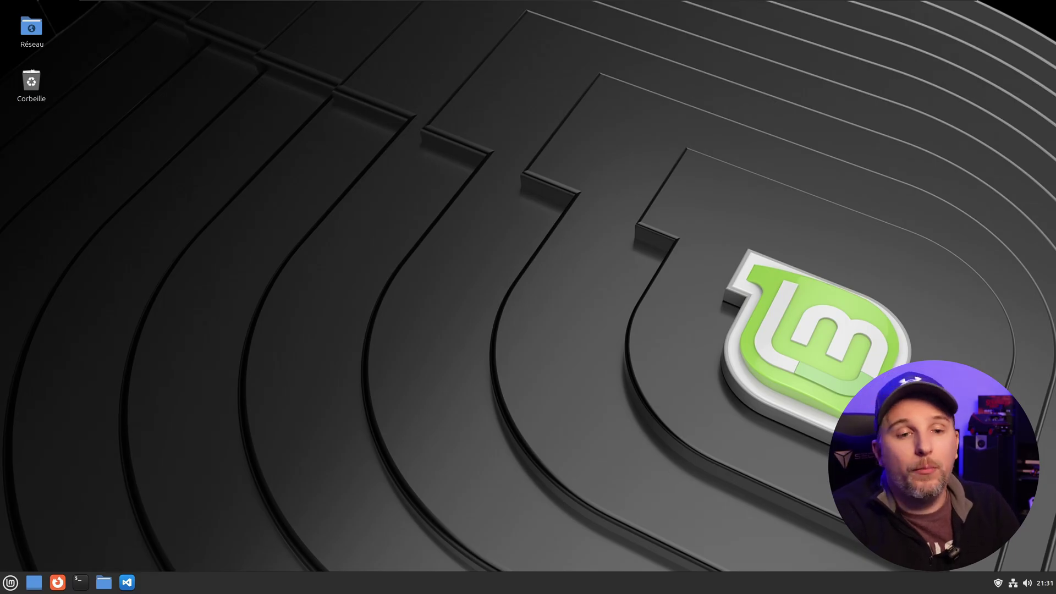
Step: Reopen the Update Manager and check again for available updates
key(Num_Lock)
click(999, 584)
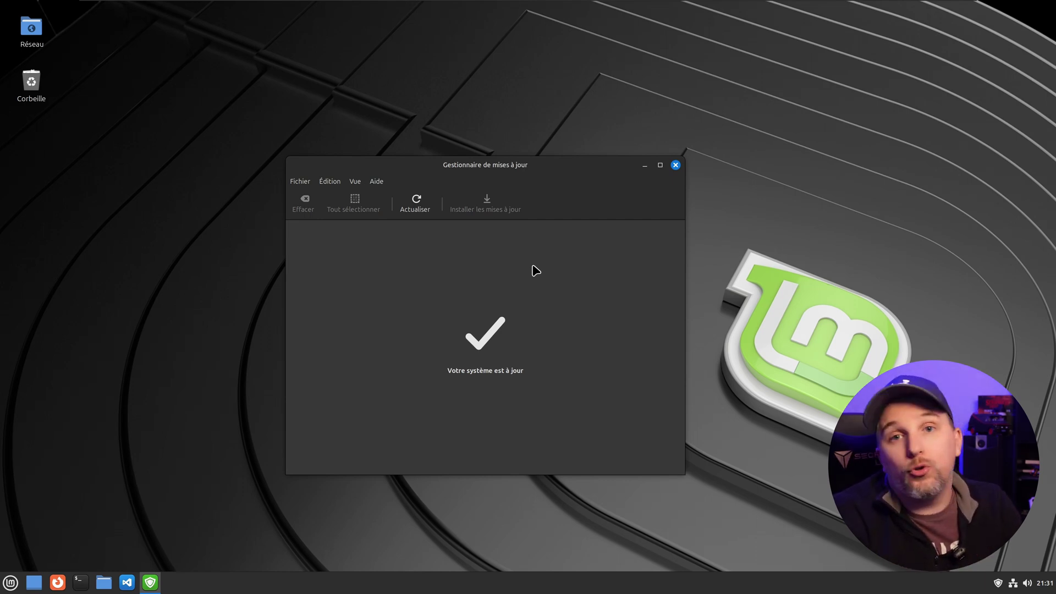
click(421, 205)
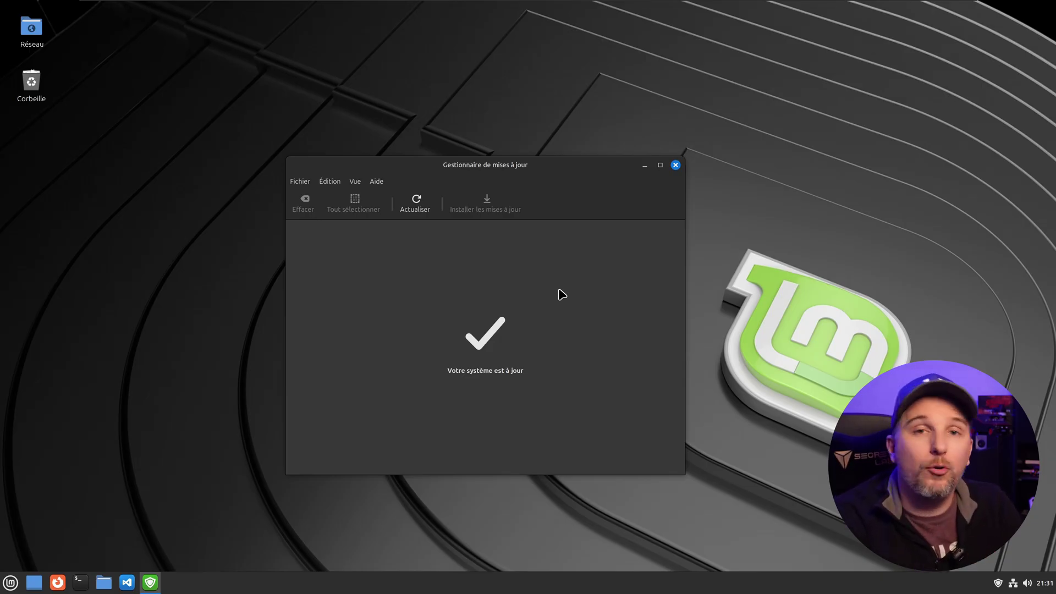
Step: Start the upgrade to "Linux Mint 22.1 Xia" and advance the assistant to its Pré-requis page
click(336, 180)
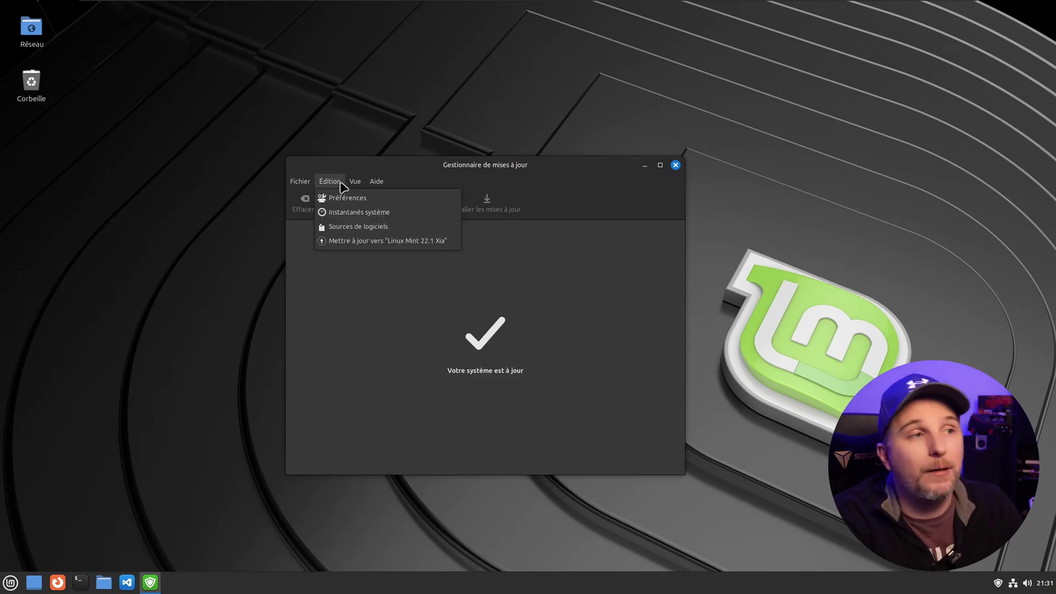
click(342, 243)
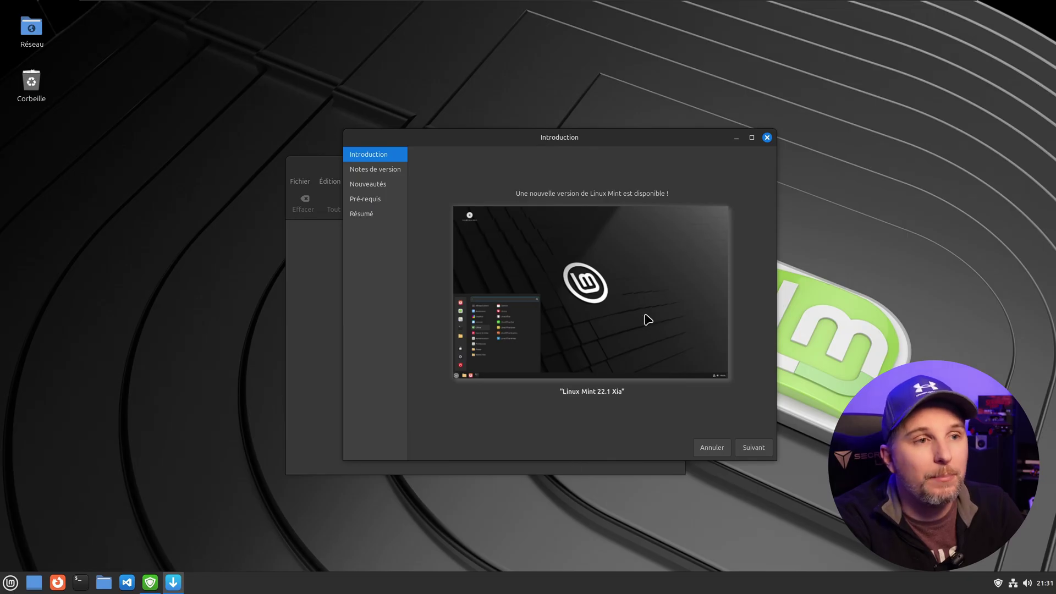
click(770, 447)
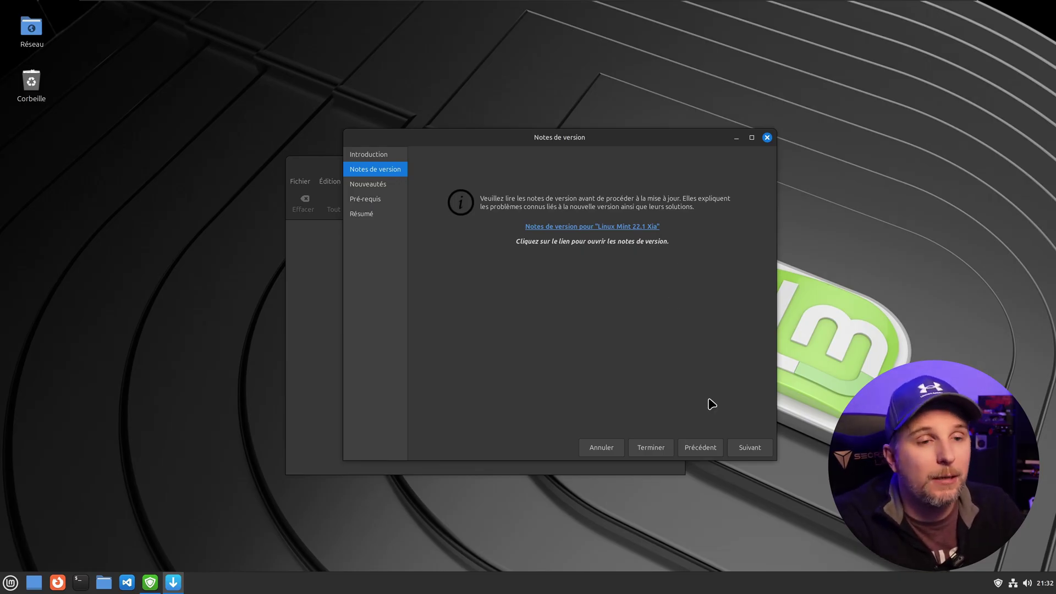
click(750, 447)
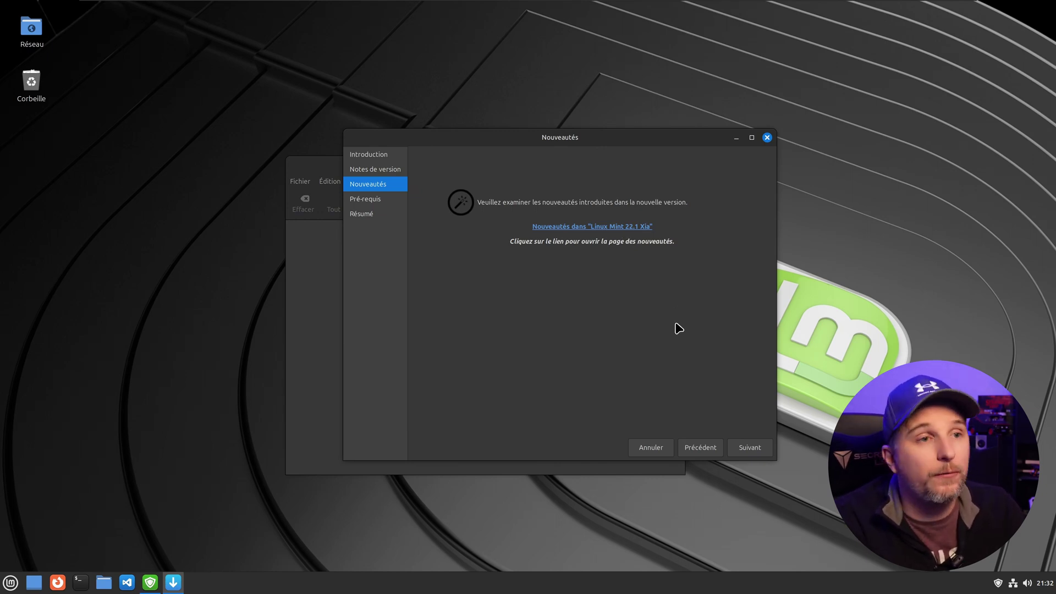
click(749, 444)
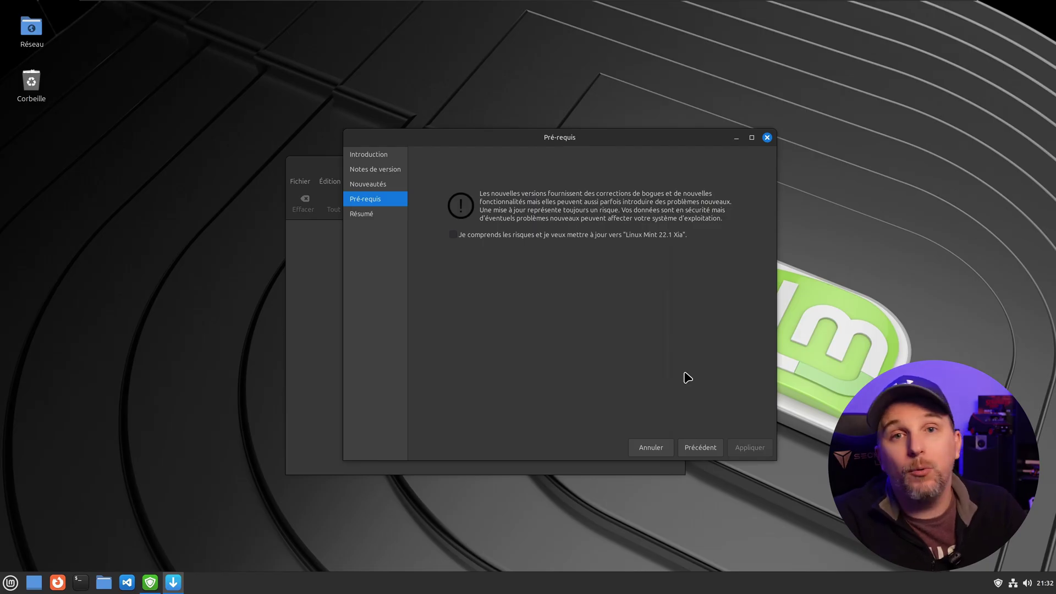
Step: Accept the upgrade risks and apply the upgrade to Linux Mint 22.1 Xia, authenticating with the account password
click(486, 235)
click(757, 452)
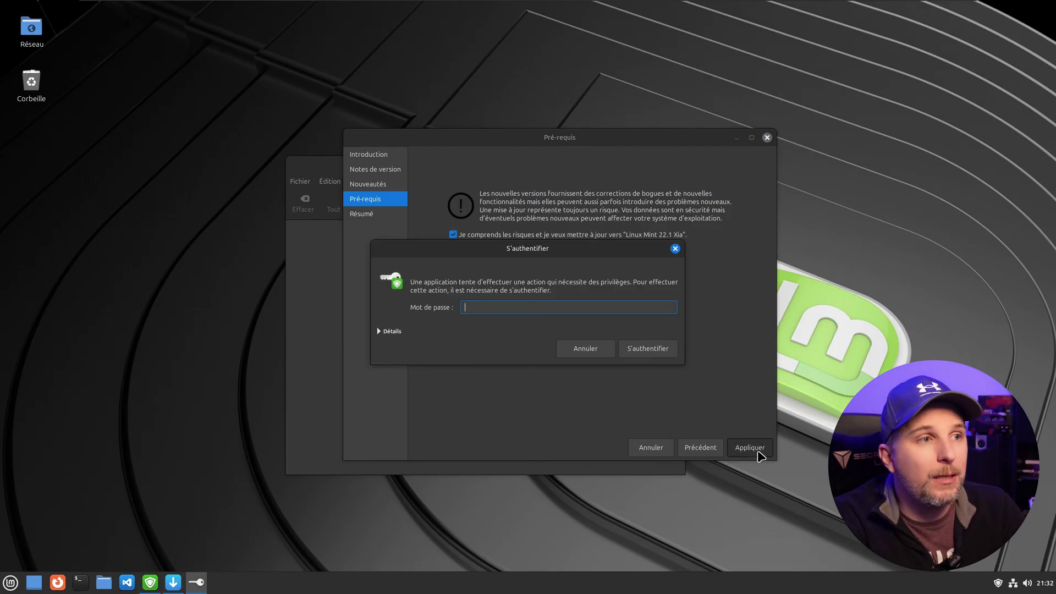
text(•)
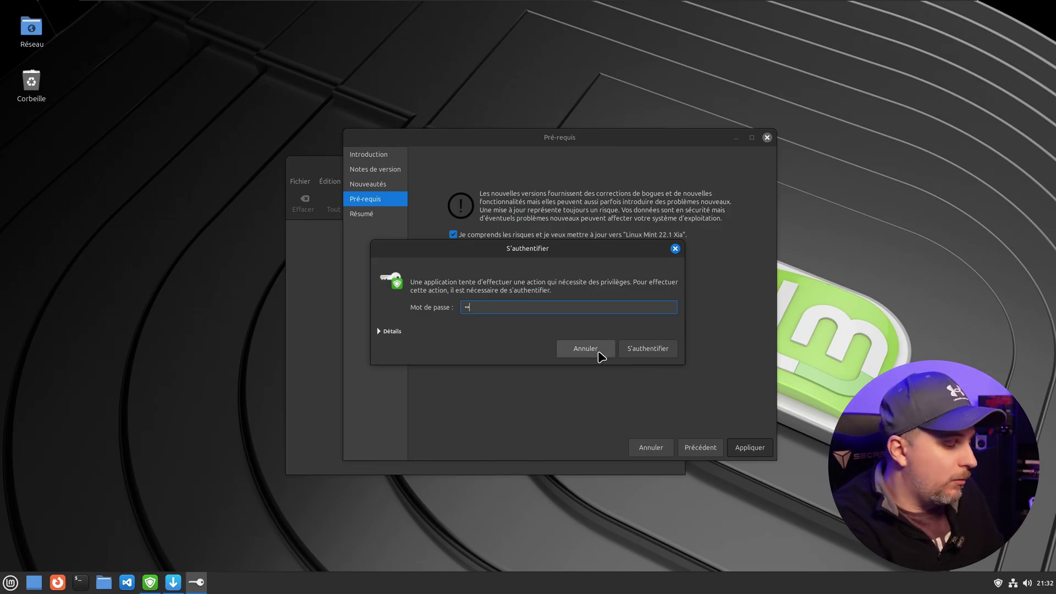
text(•••)
key(Return)
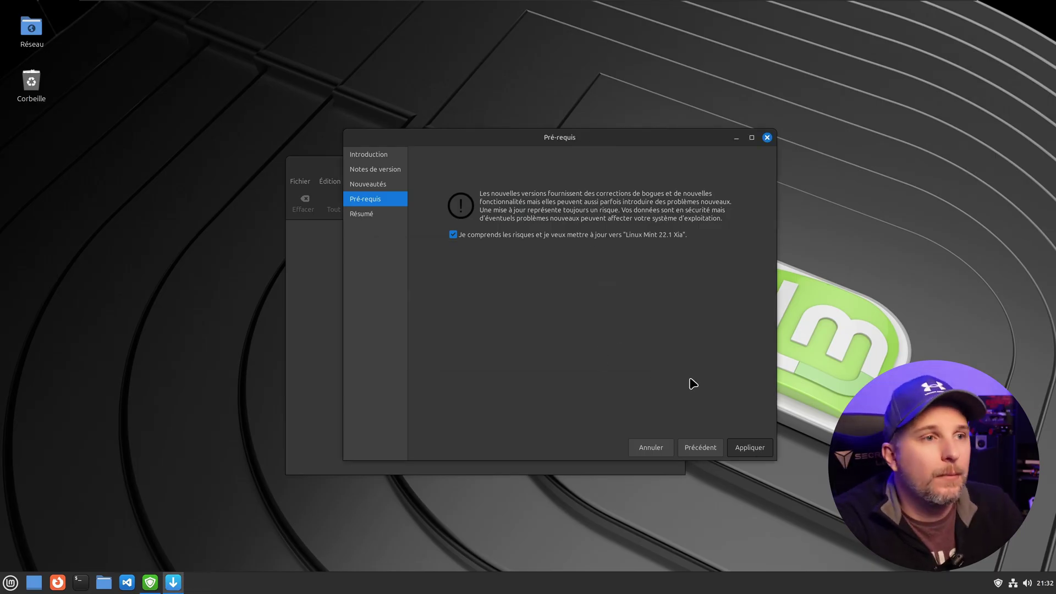
click(754, 450)
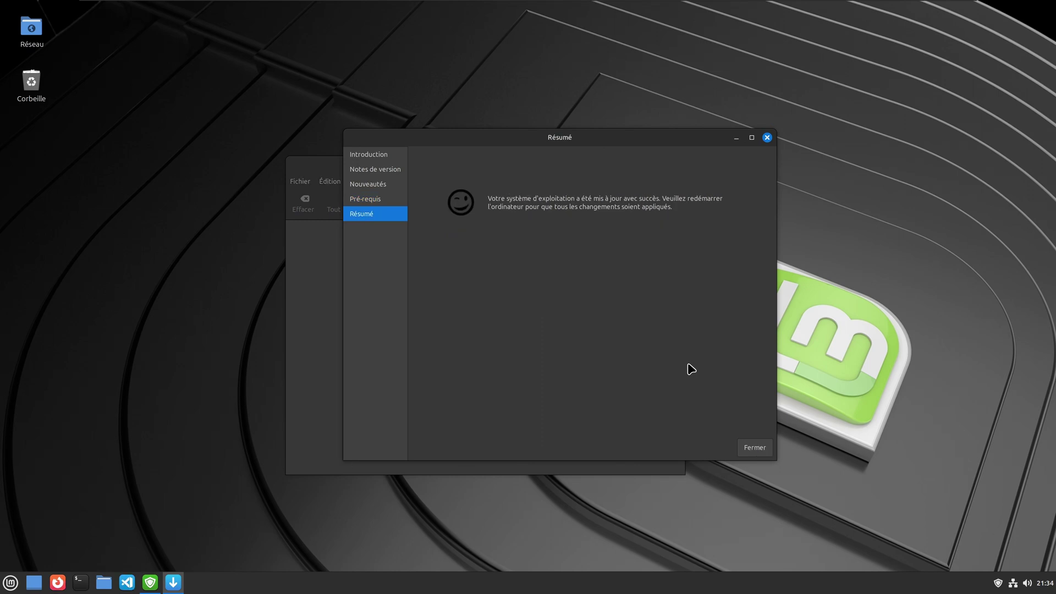
Step: Close the upgrade assistant and restart the computer
click(754, 447)
click(10, 583)
click(14, 556)
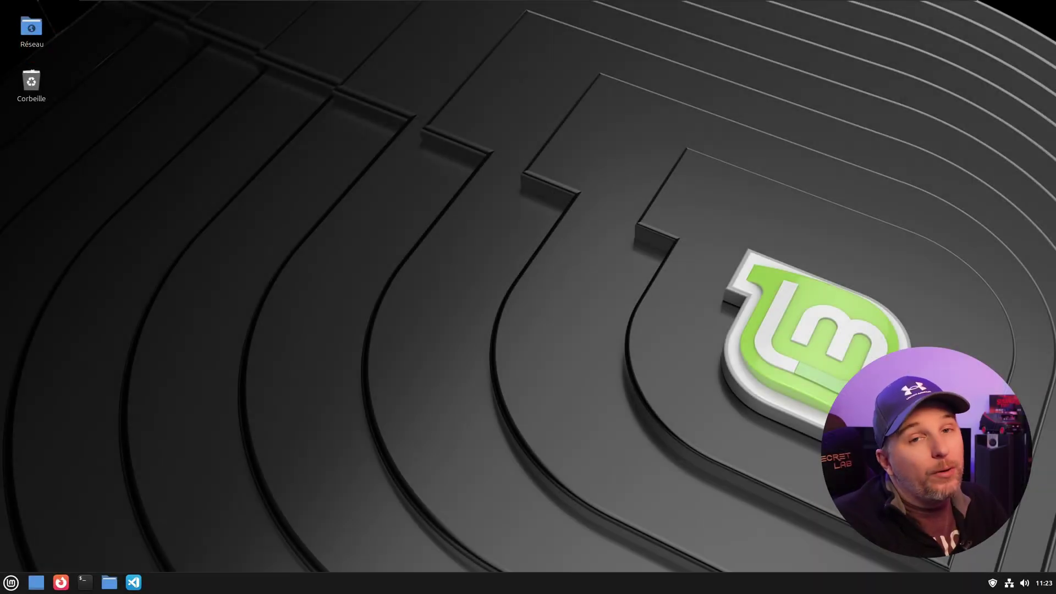
Step: Open the system information in System Settings to check the installed Linux Mint and Cinnamon versions, and narrow the window
key(Num_Lock)
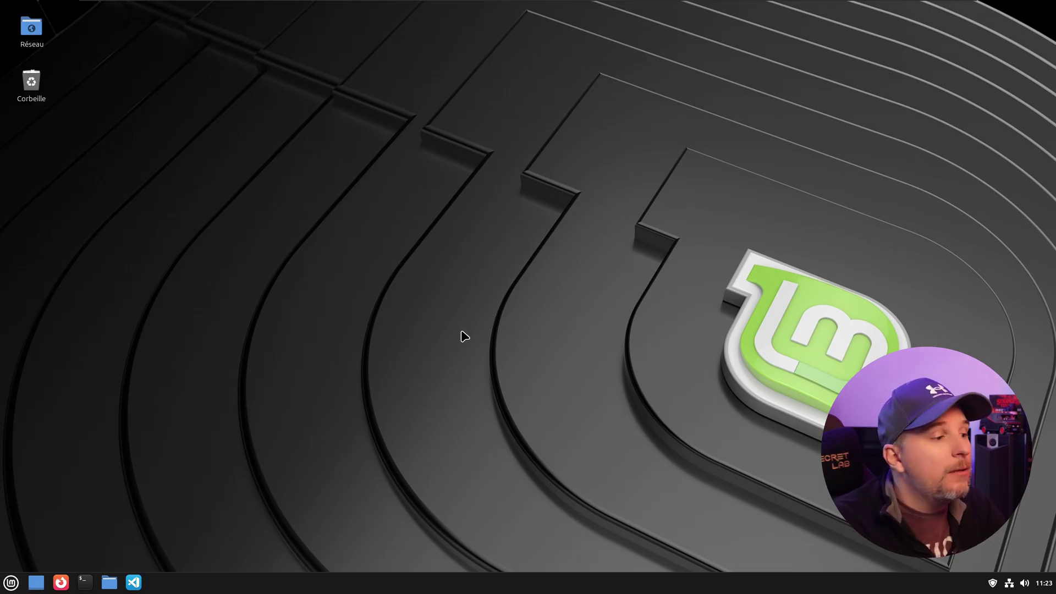
click(11, 583)
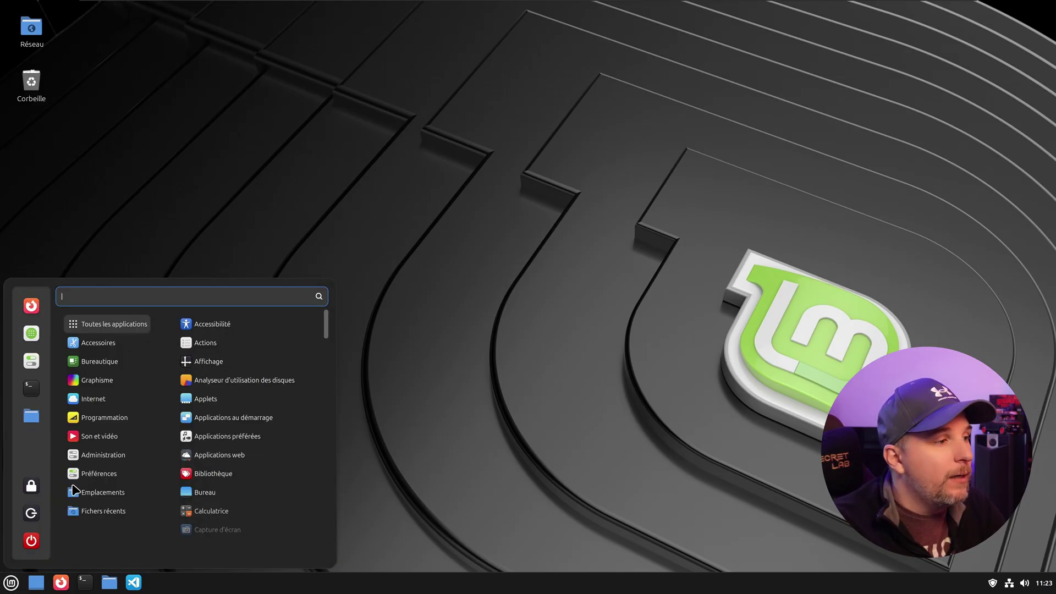
click(32, 363)
scroll(520, 355, down, 5)
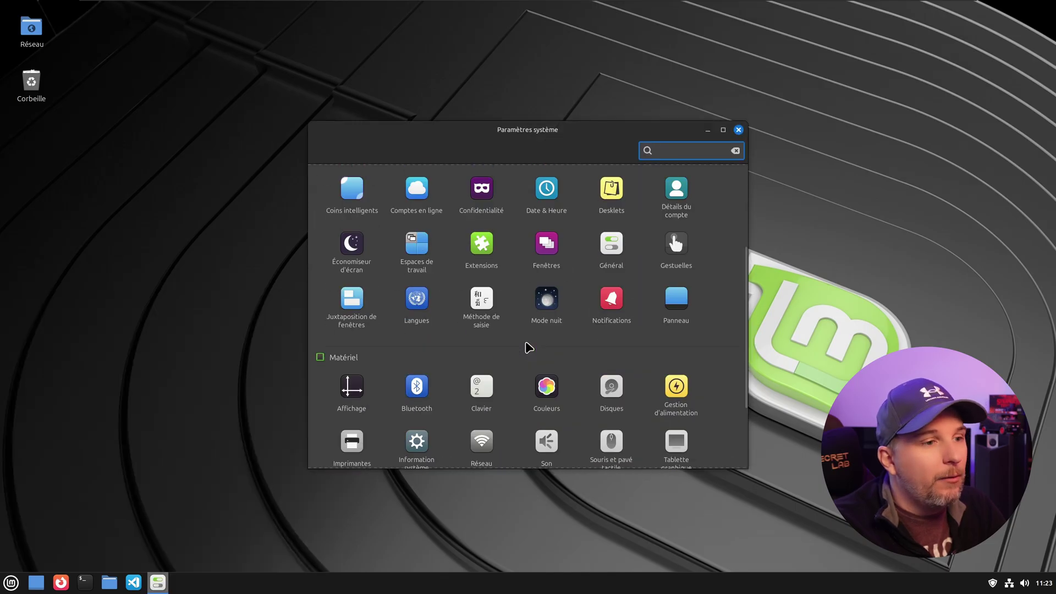
click(419, 446)
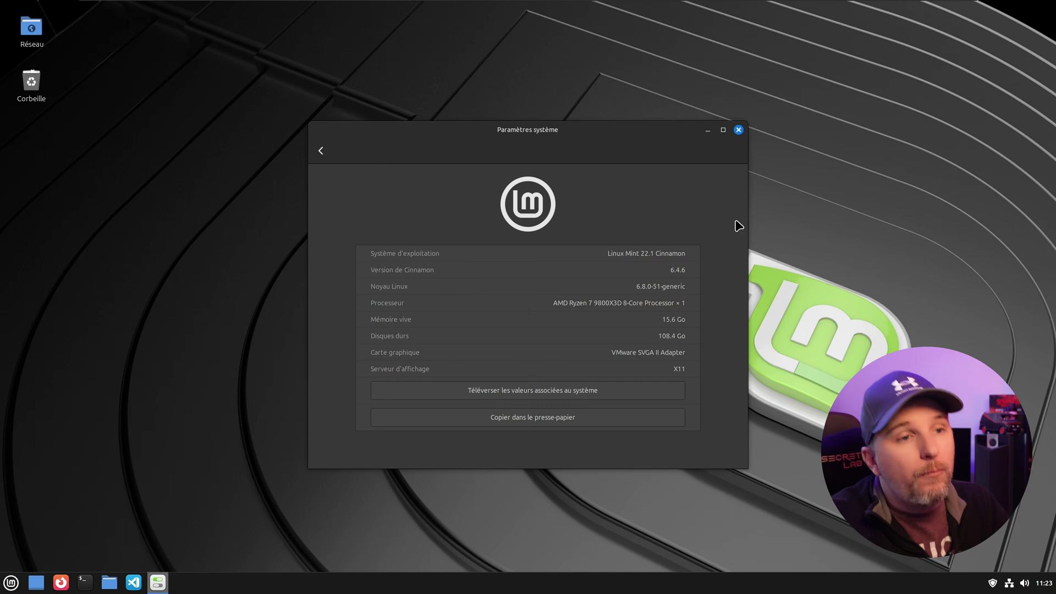
drag(749, 223, 682, 223)
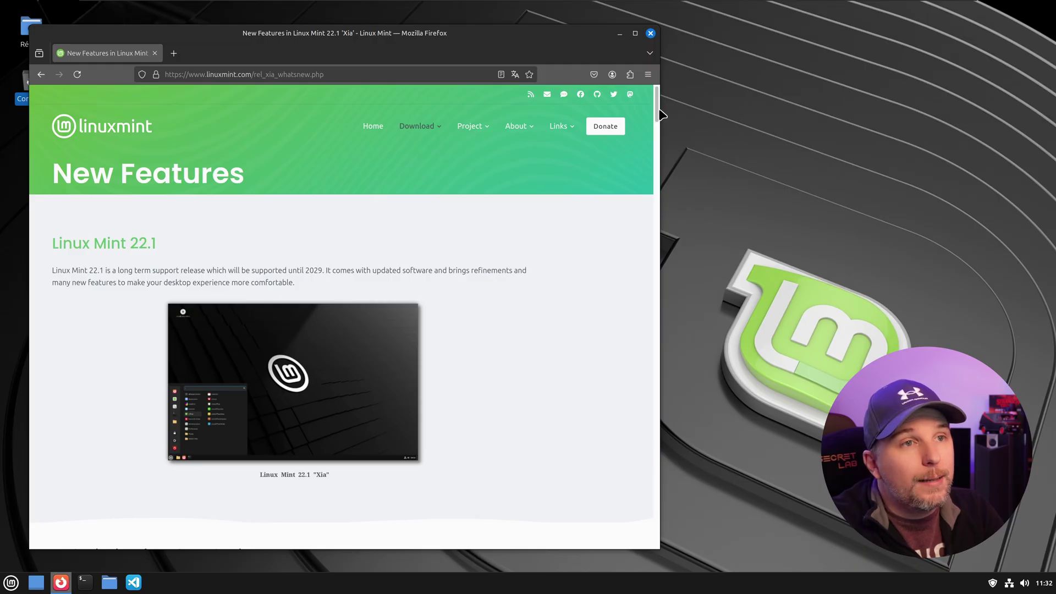
Step: Read the section on the modernization of APT dependencies with Aptkit and Captain on the Linux Mint 22.1 New Features page
mouse_move(660, 110)
mouse_down()
mouse_move(649, 240)
mouse_move(657, 423)
mouse_move(682, 253)
mouse_move(667, 289)
mouse_move(666, 117)
mouse_up()
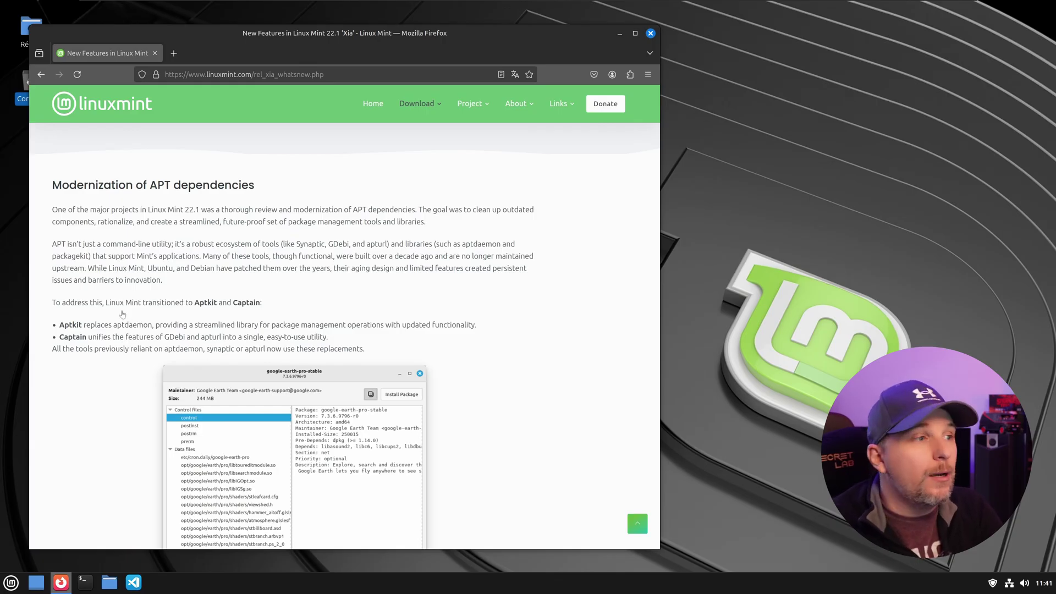
scroll(123, 314, down, 3)
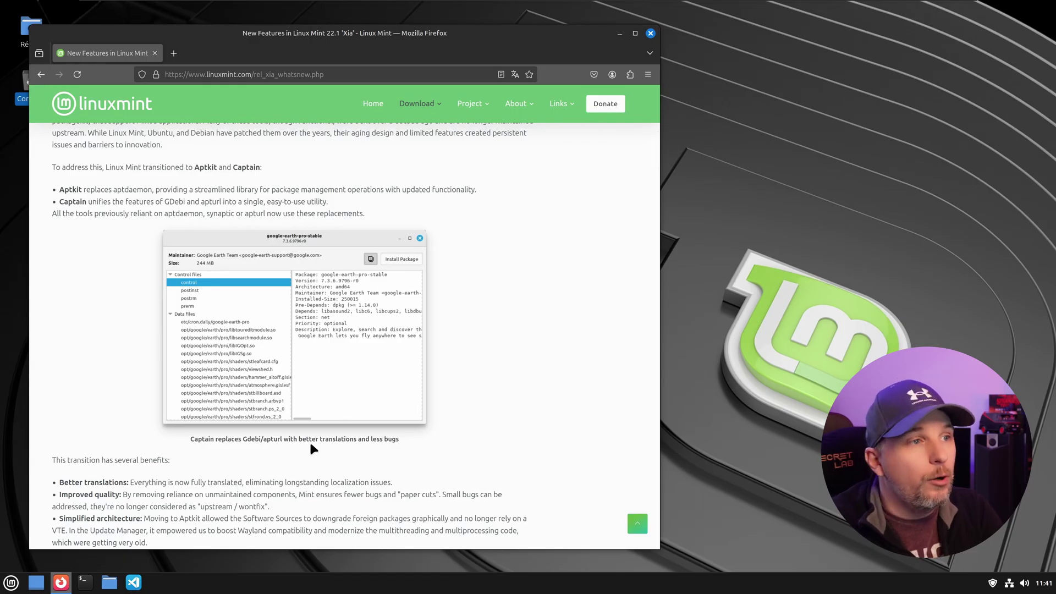
scroll(221, 422, down, 5)
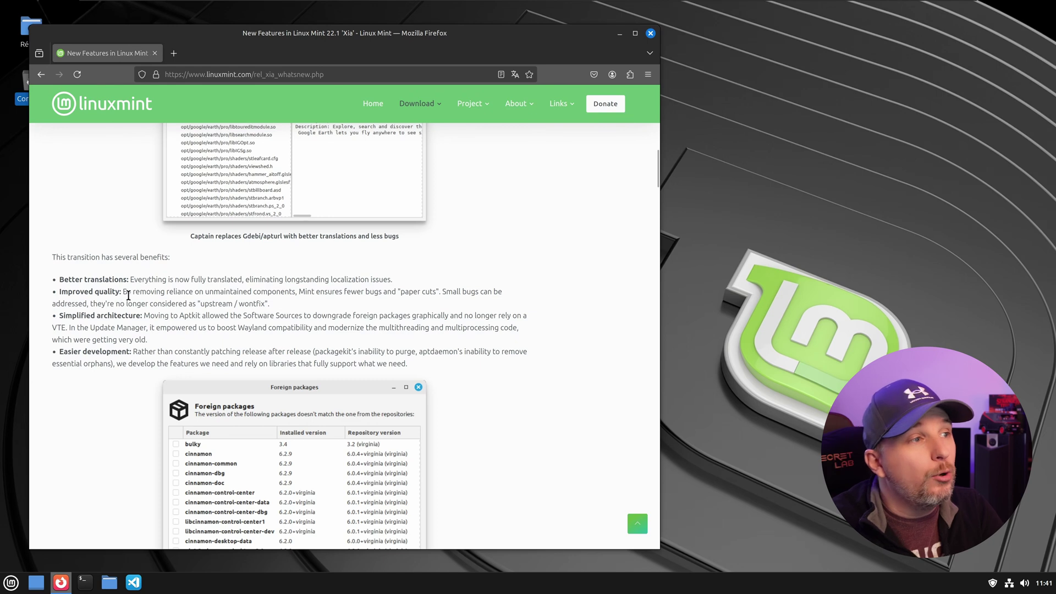
scroll(138, 296, down, 2)
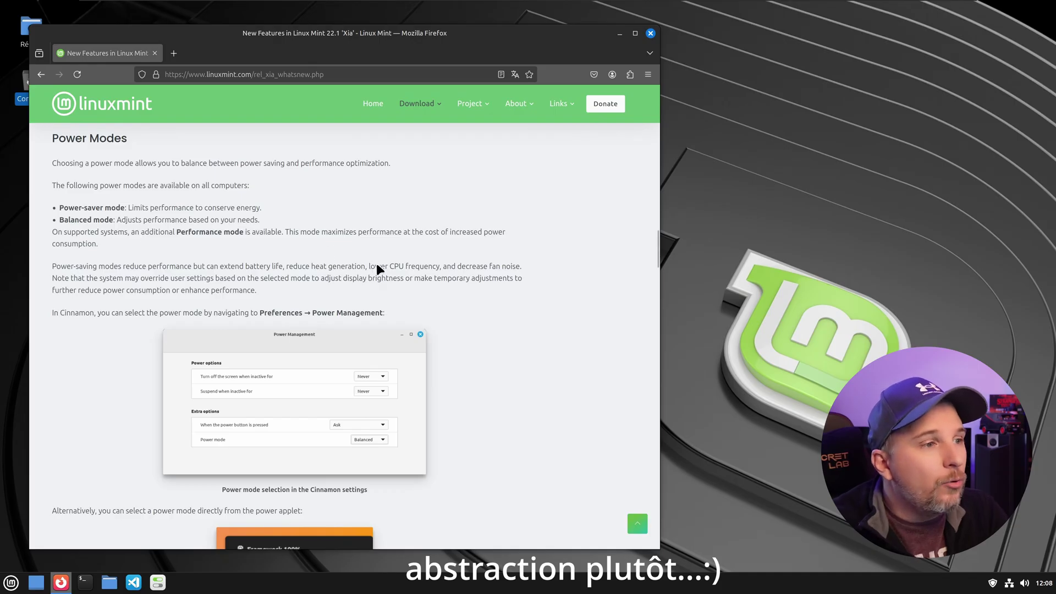
Step: Check the available "Mode d'alimentation" choices in the power management settings of System Settings, and close the window
scroll(376, 263, down, 2)
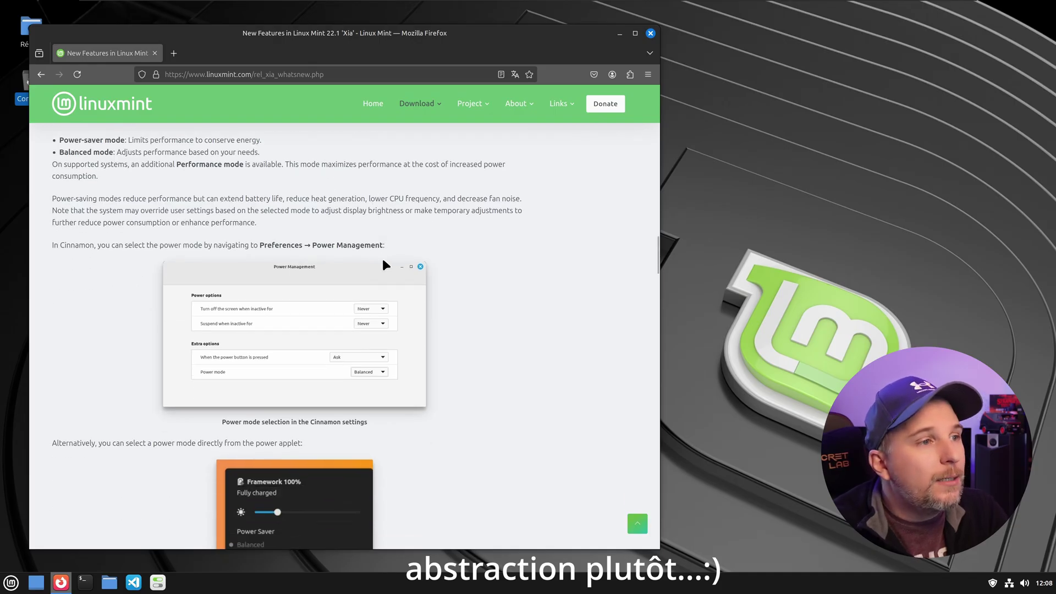
click(158, 582)
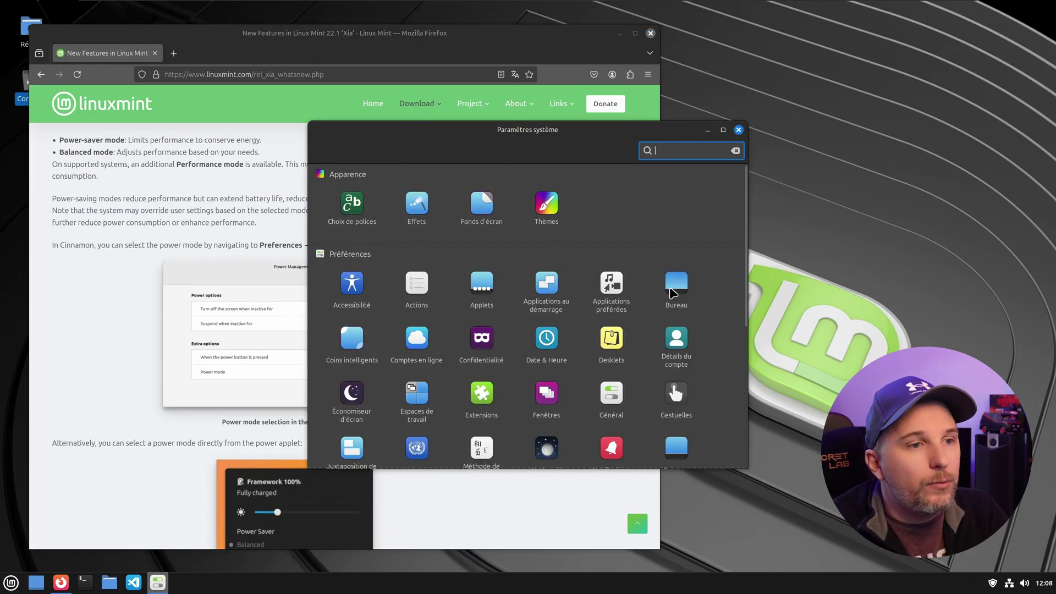
scroll(745, 330, down, 5)
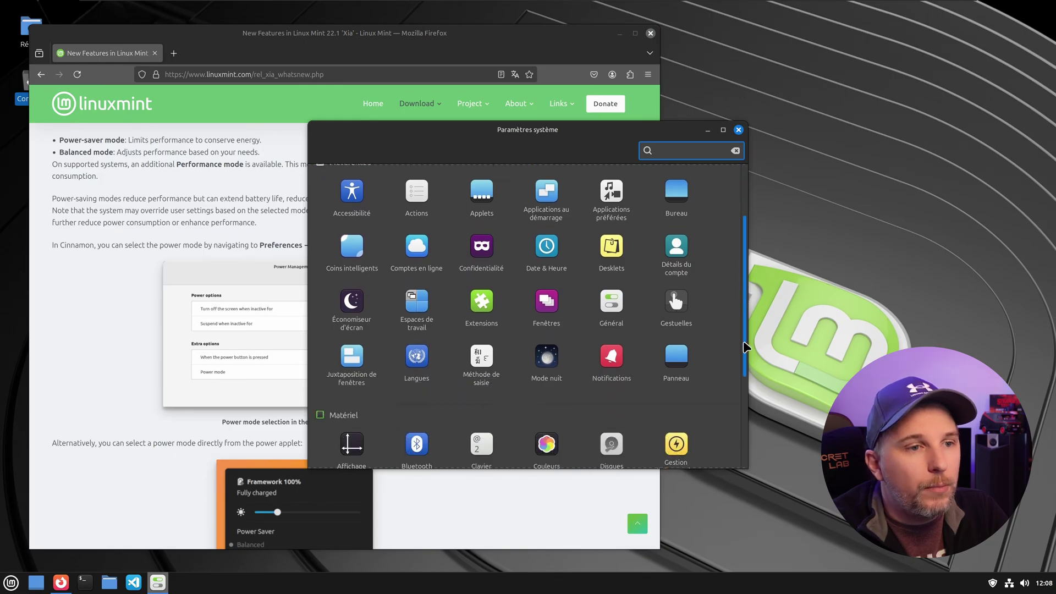
click(681, 385)
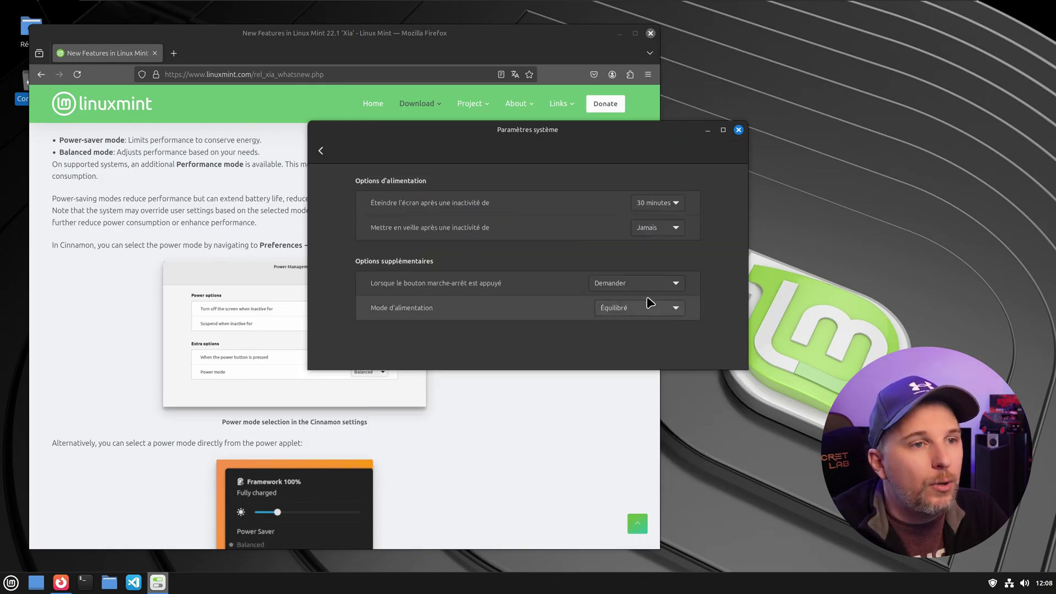
click(628, 311)
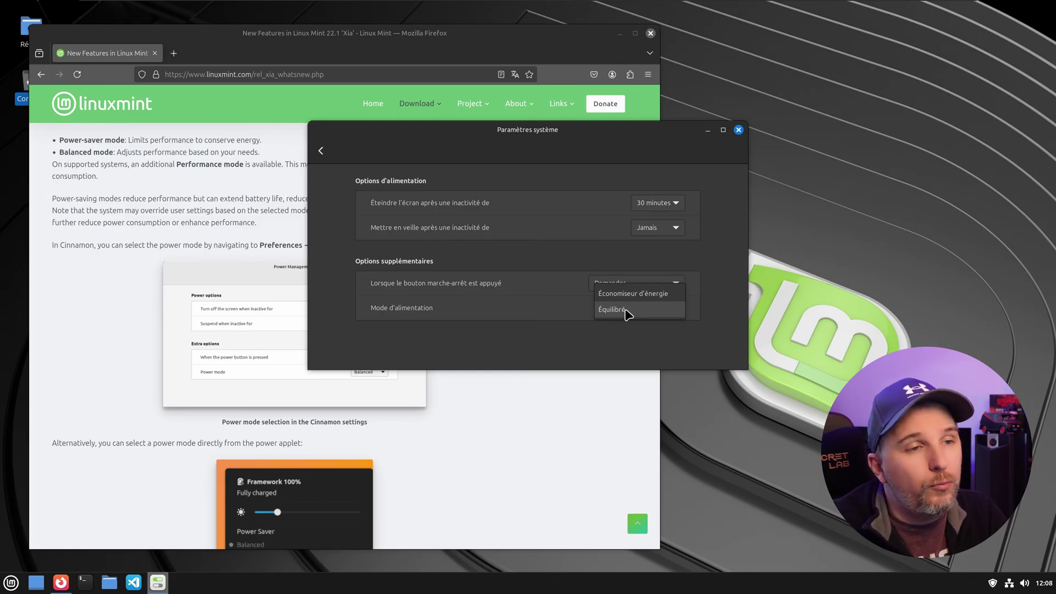
click(530, 315)
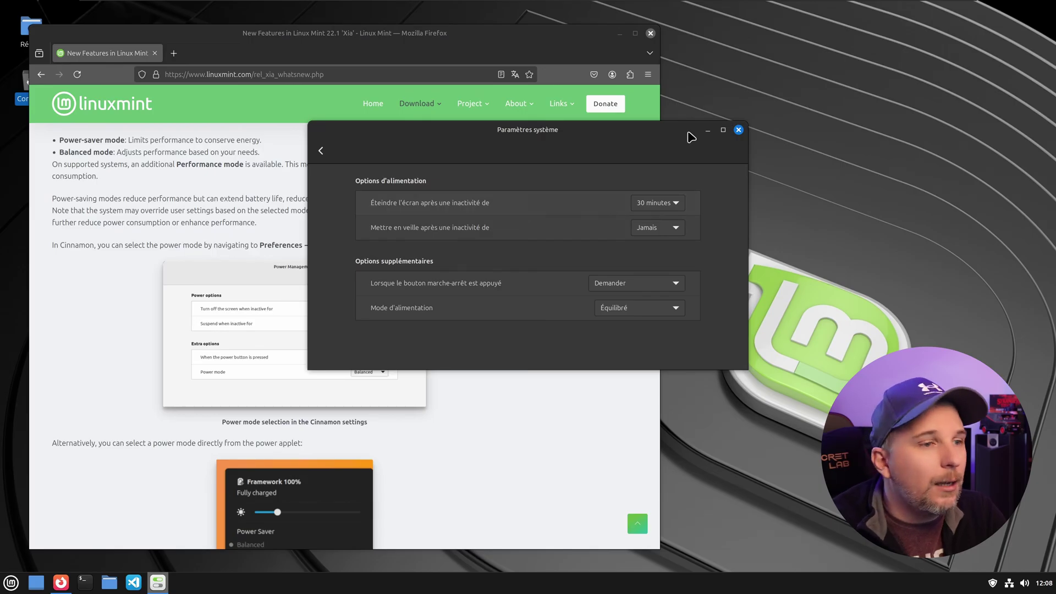
click(739, 130)
Step: Read the New Features page on choosing a power mode from the power applet and from the terminal
scroll(487, 282, down, 3)
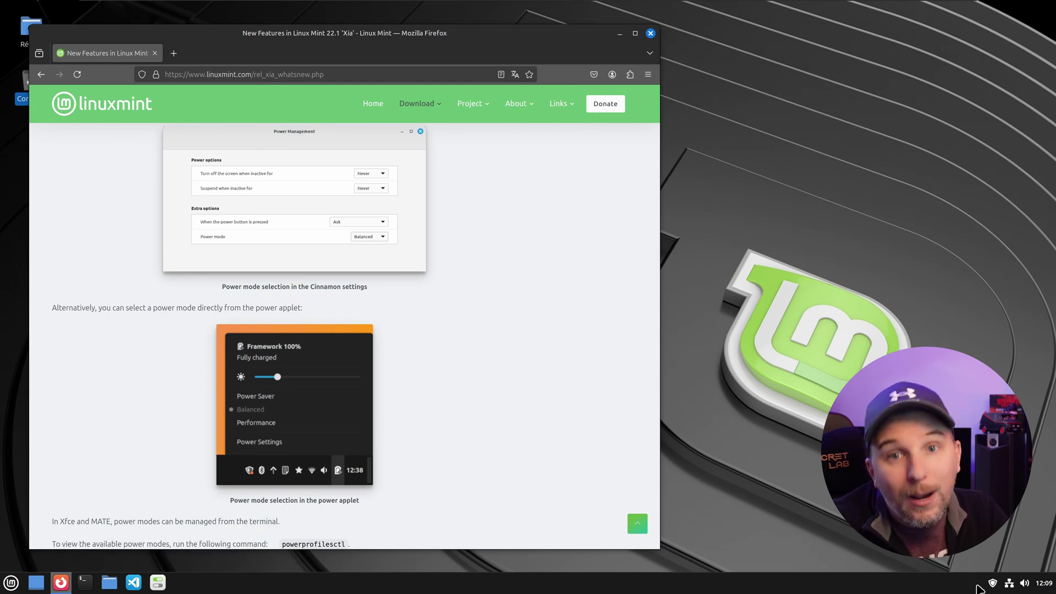
scroll(281, 393, down, 2)
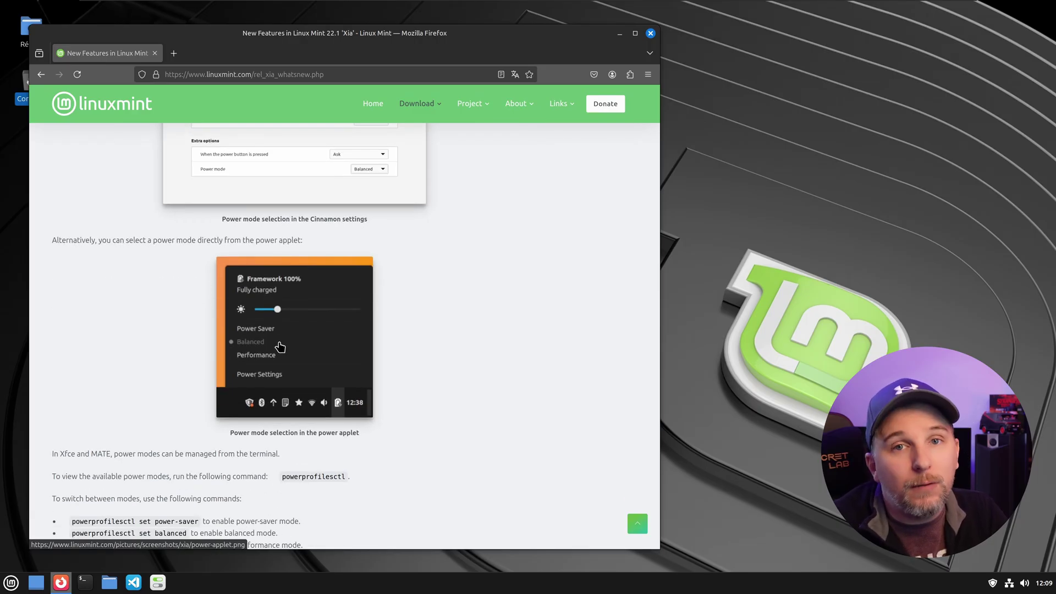
scroll(297, 350, up, 2)
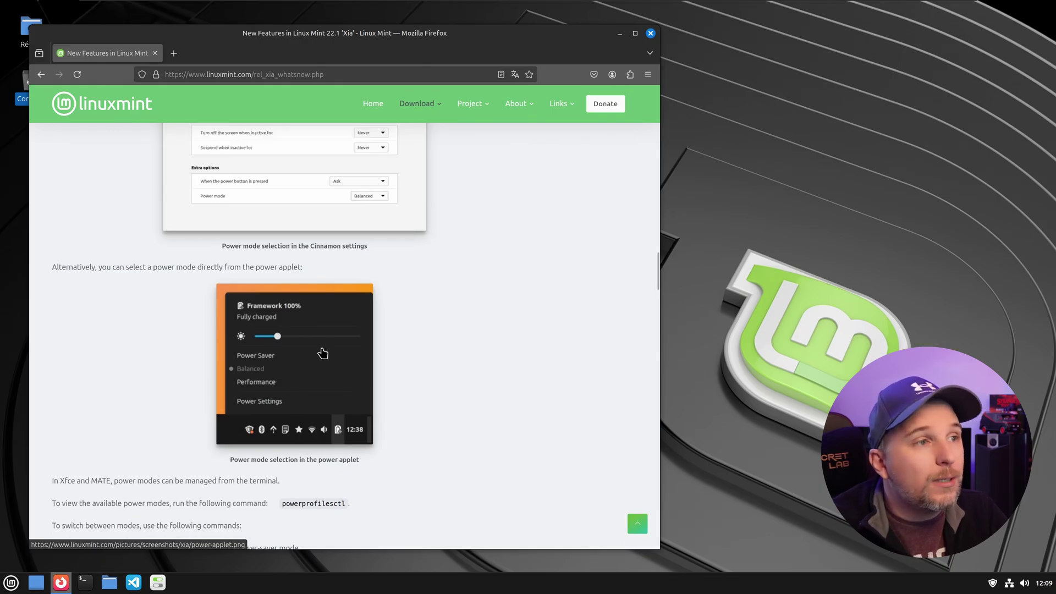
scroll(378, 348, down, 5)
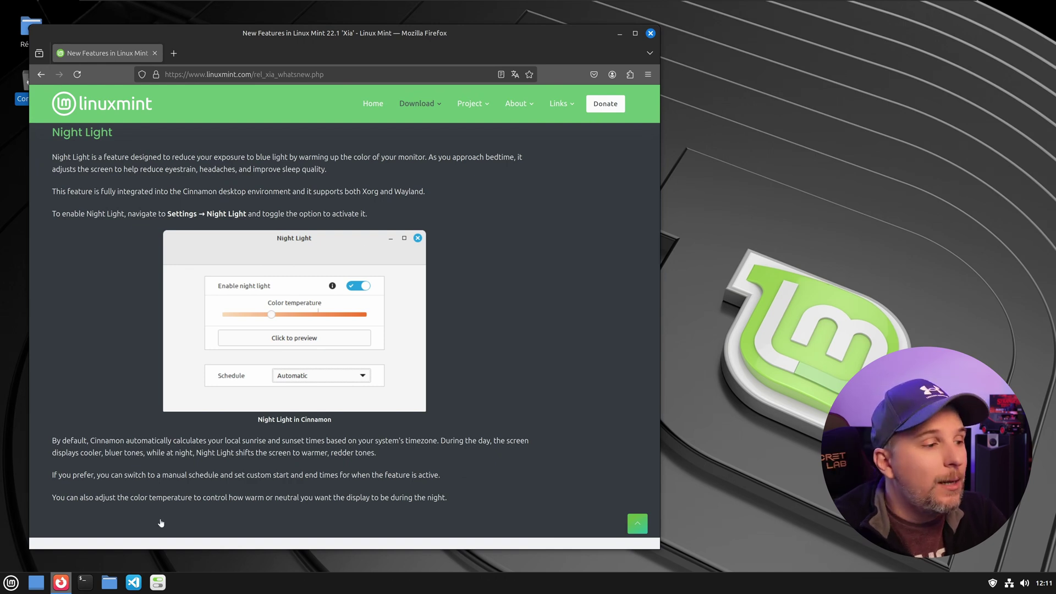
Step: Examine the "Mode nuit" settings and their Planification choices in System Settings, and switch night mode on and off again
click(157, 583)
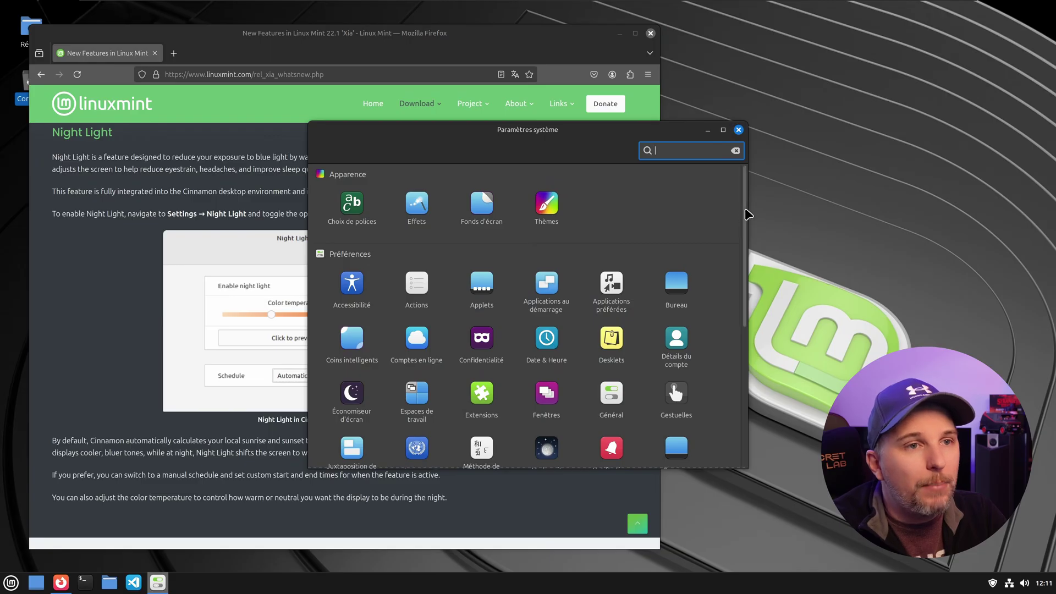
drag(745, 217, 744, 263)
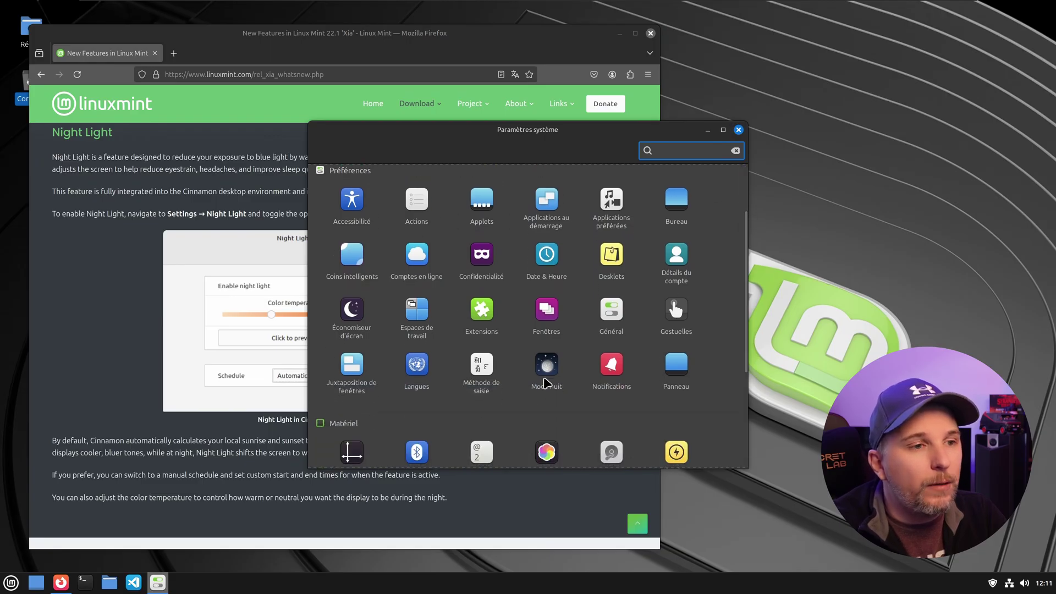
click(549, 377)
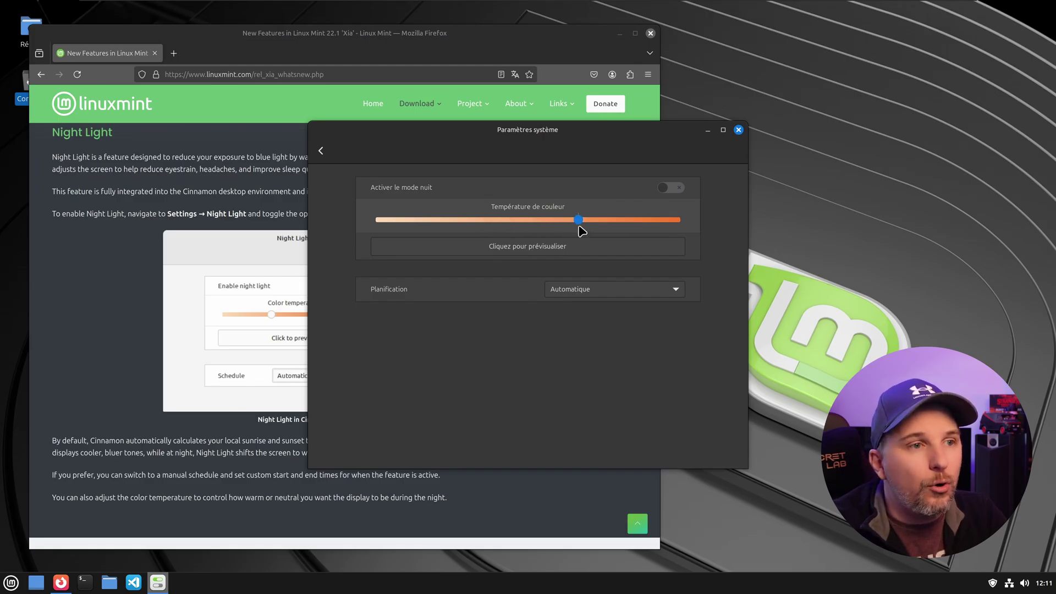
click(614, 291)
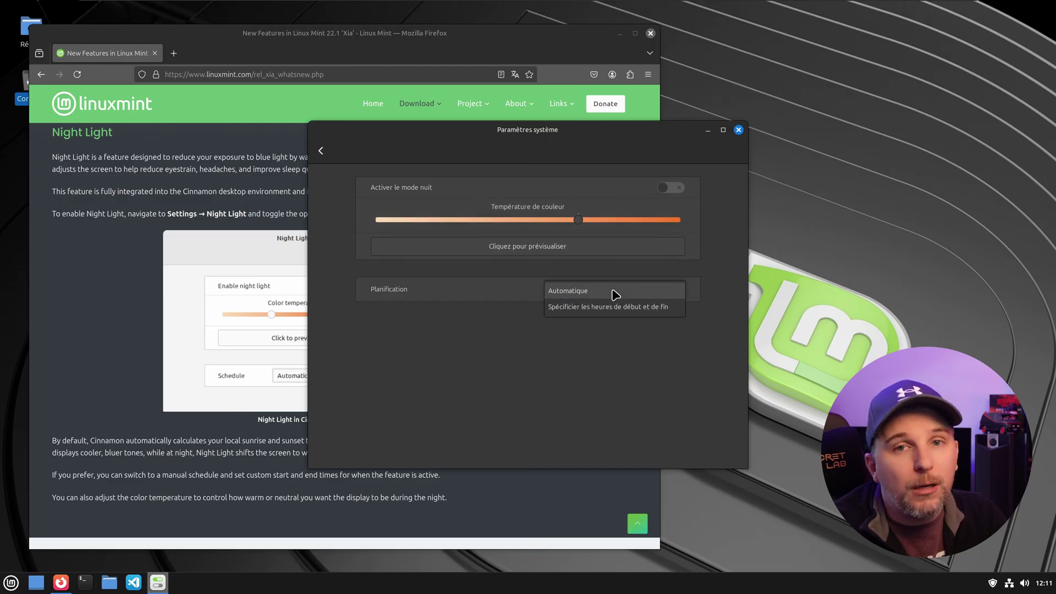
click(491, 332)
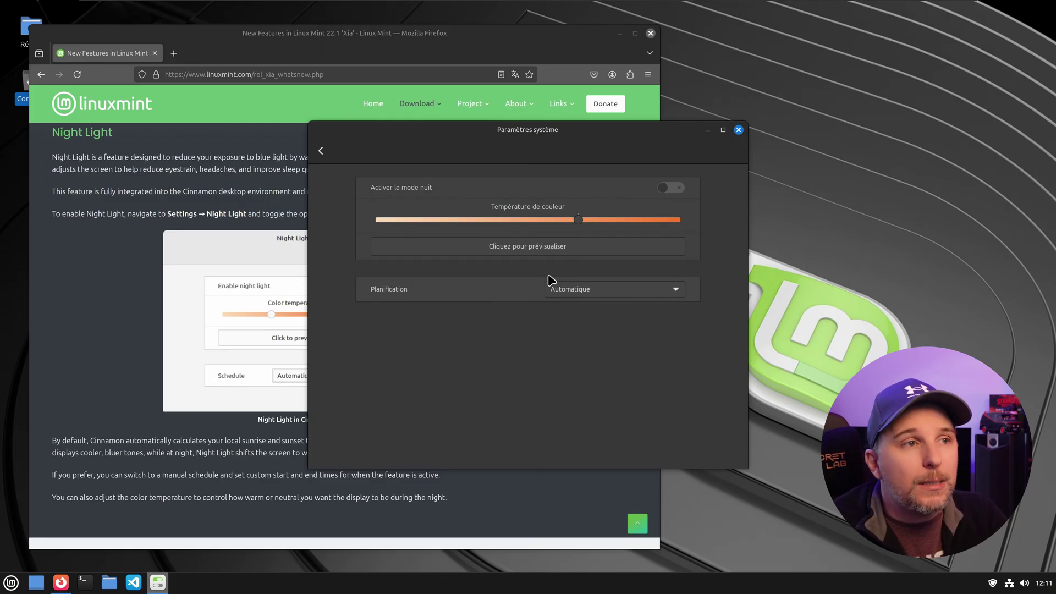
click(674, 188)
click(677, 189)
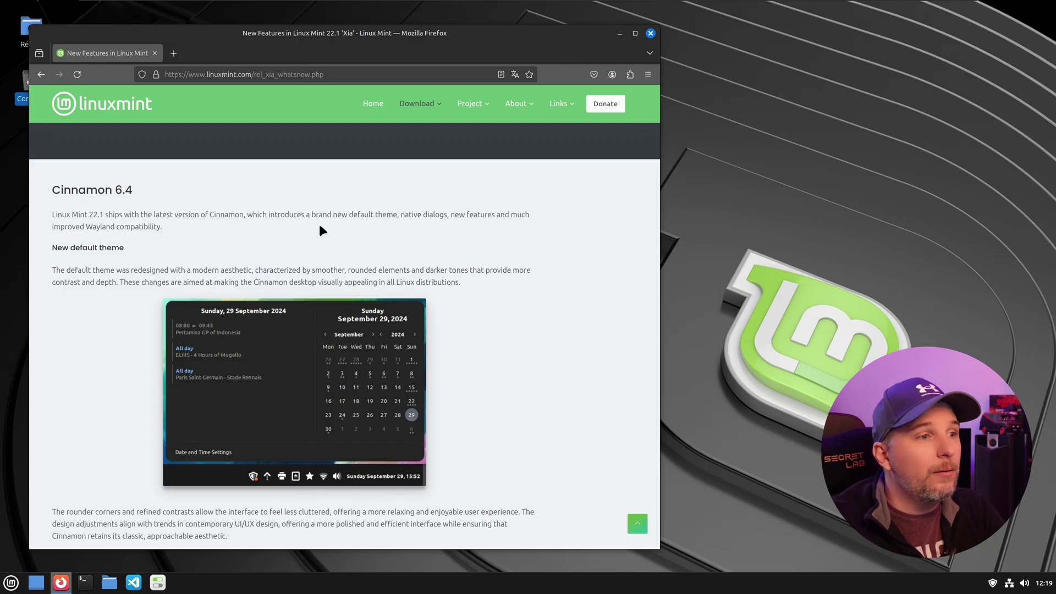
Step: Read the Cinnamon 6.4 section of the New Features page on the new default theme and the cleaner dialogs
scroll(349, 219, down, 3)
scroll(393, 225, up, 1)
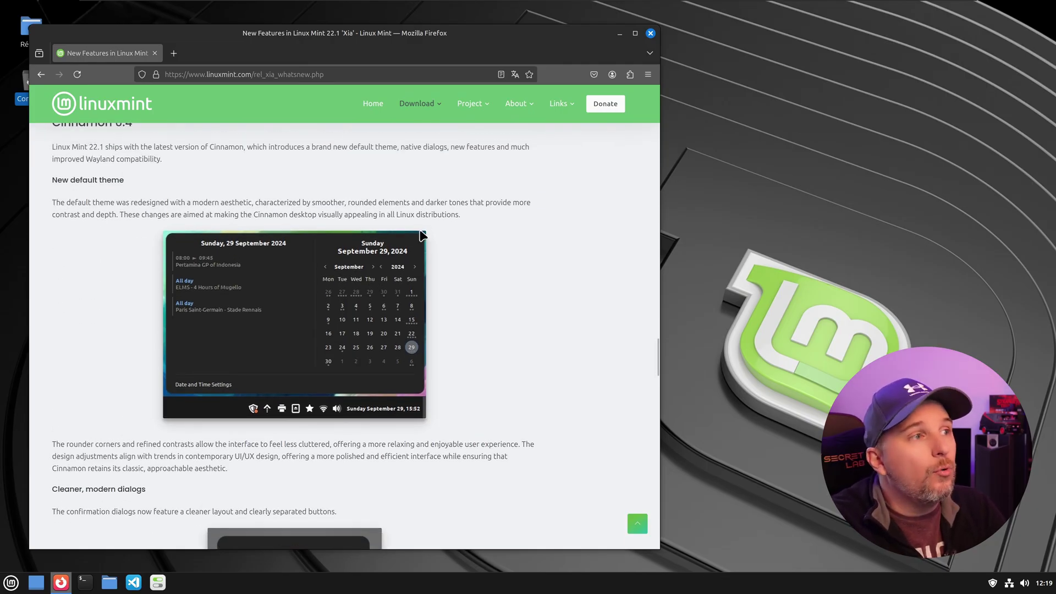
scroll(434, 228, down, 1)
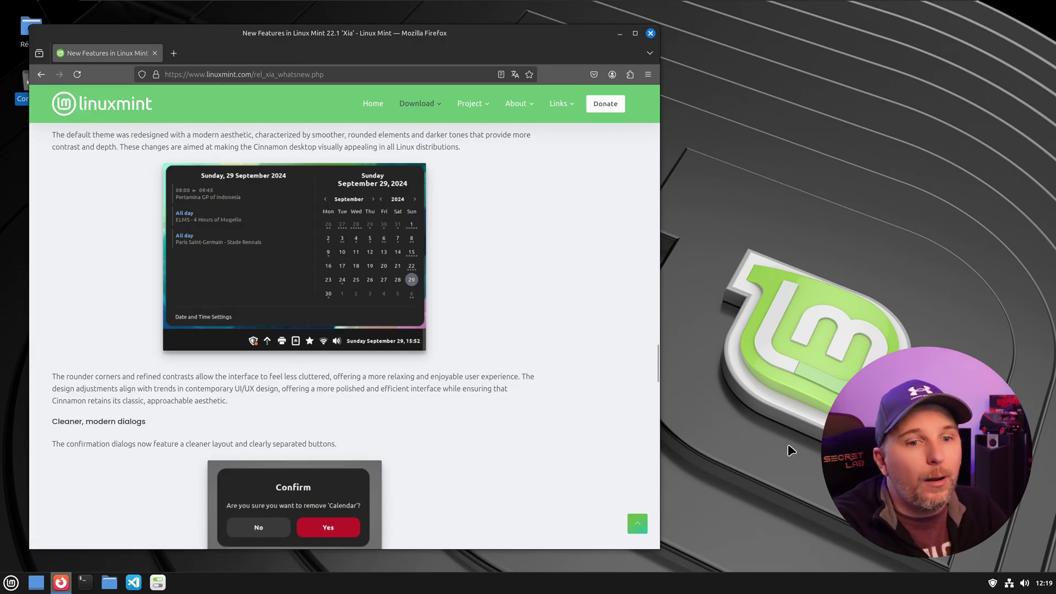
scroll(465, 354, down, 2)
scroll(465, 357, down, 6)
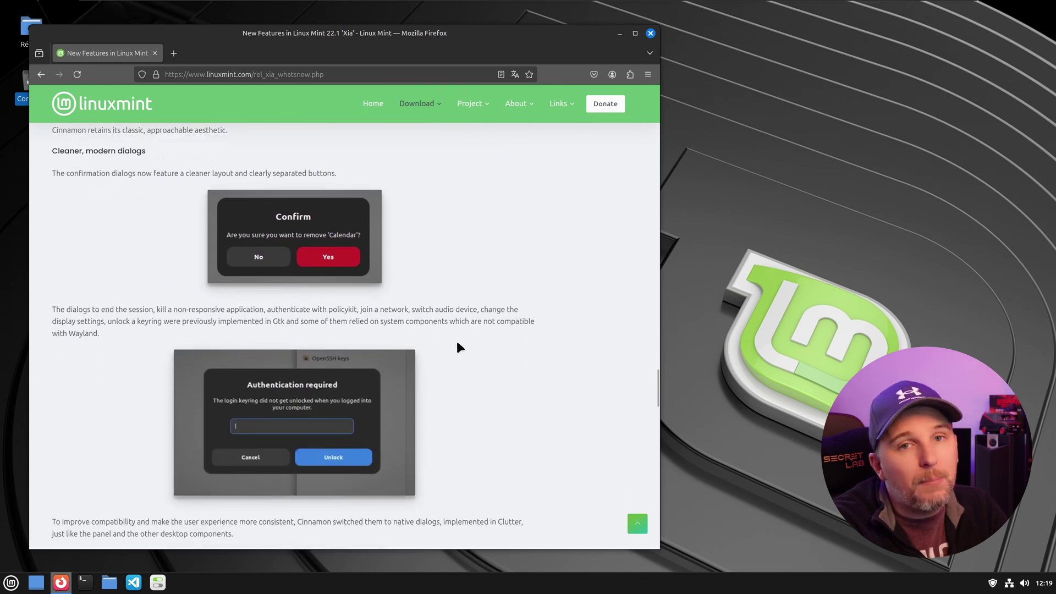
scroll(459, 347, up, 8)
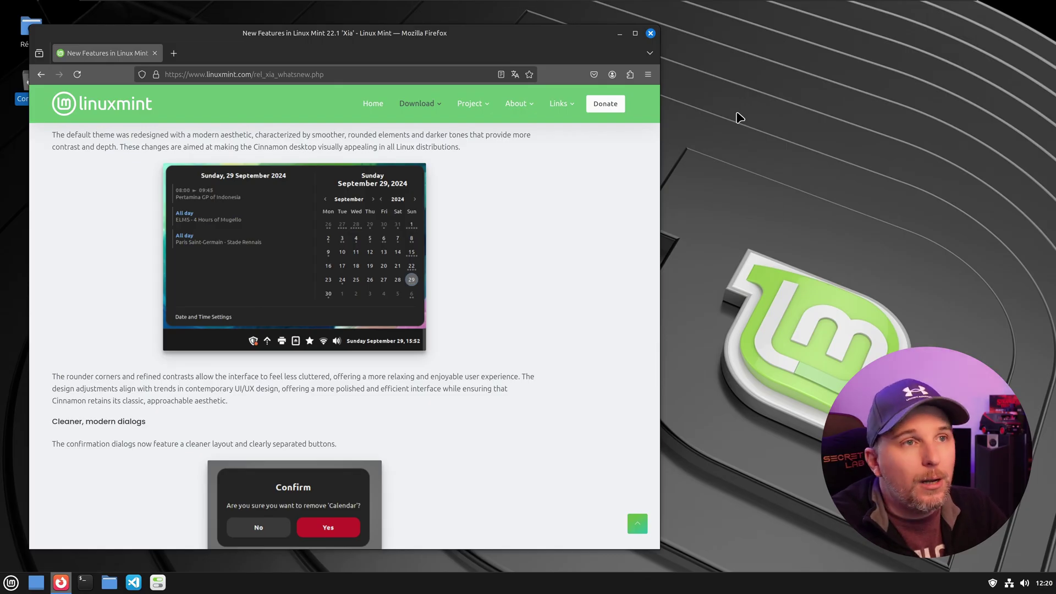
Step: Minimize the browser and examine the redesigned calendar and network pop-ups of the desktop panel
click(620, 33)
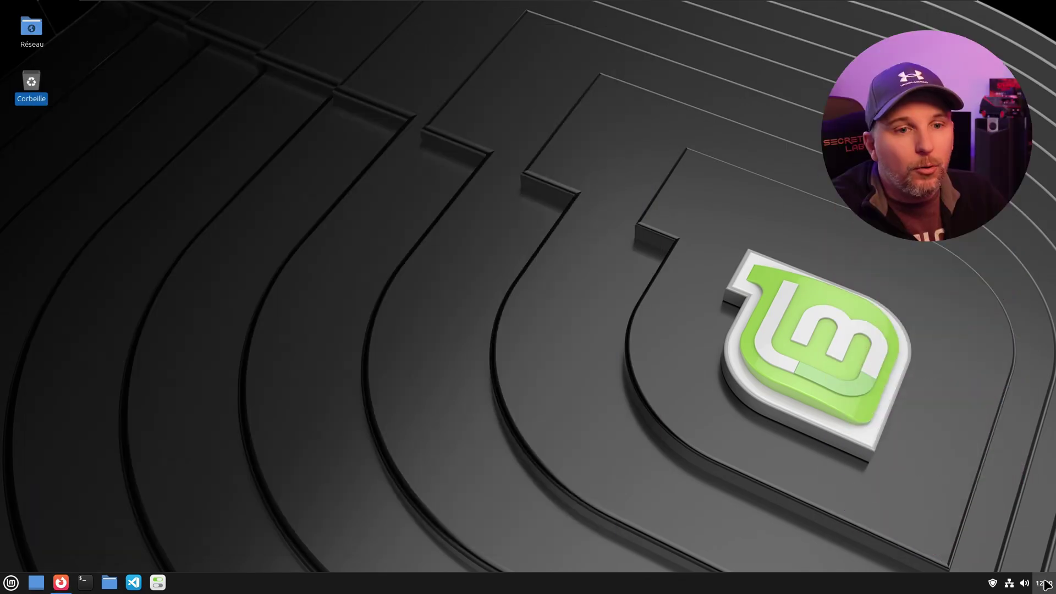
click(1045, 583)
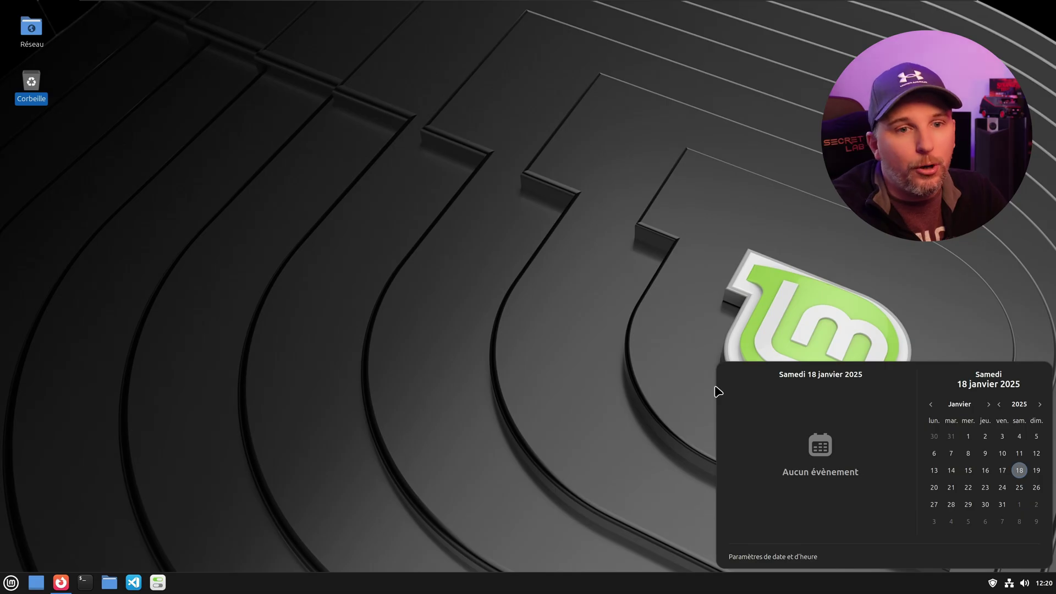
click(1020, 584)
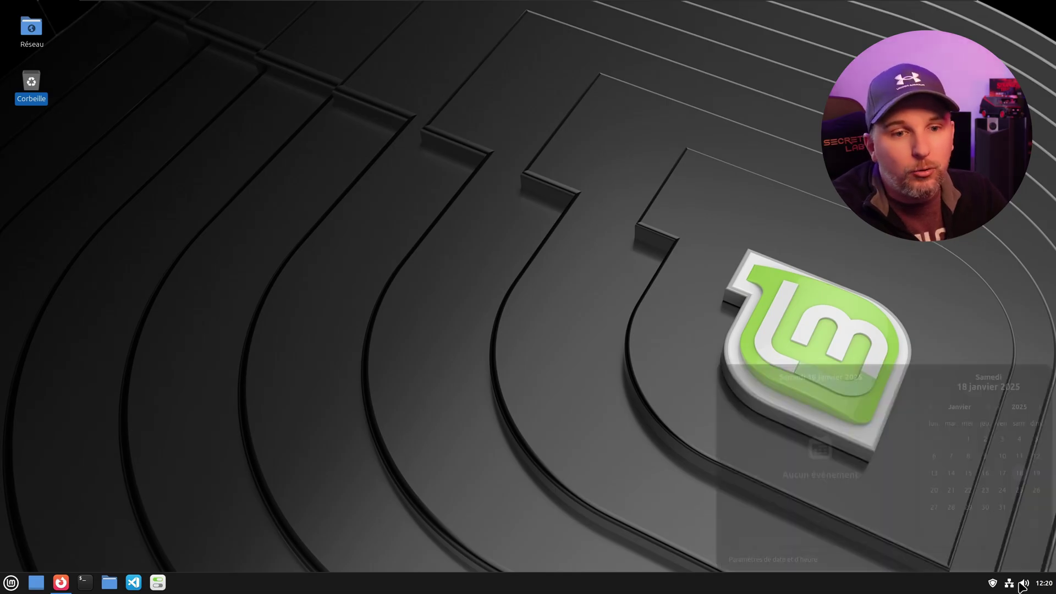
click(1010, 584)
click(1010, 585)
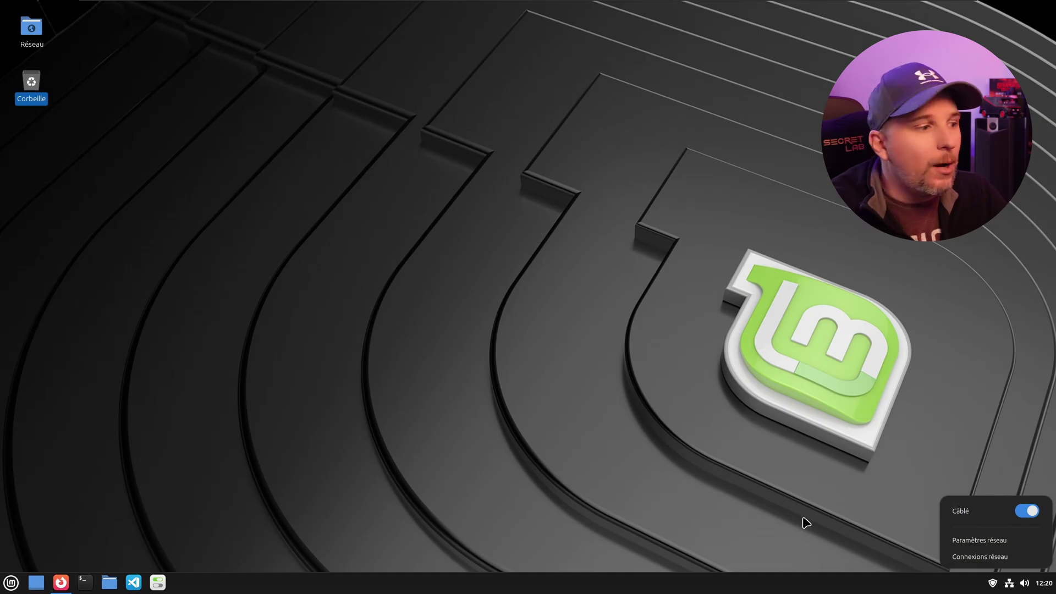
click(143, 536)
Step: View the redesigned main menu and the Éteindre dialog, and cancel the shutdown
click(11, 582)
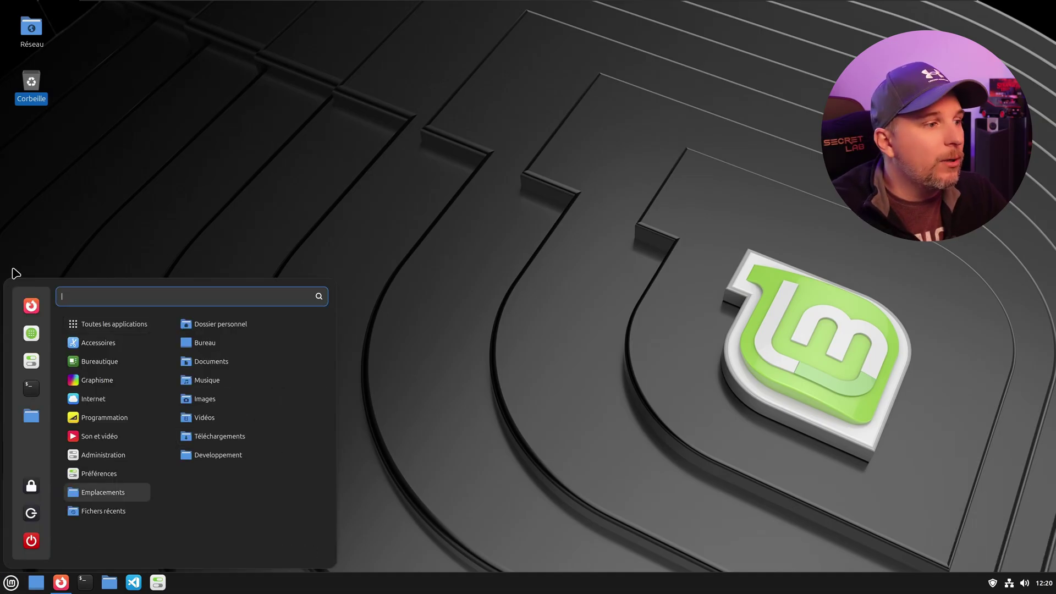
click(32, 541)
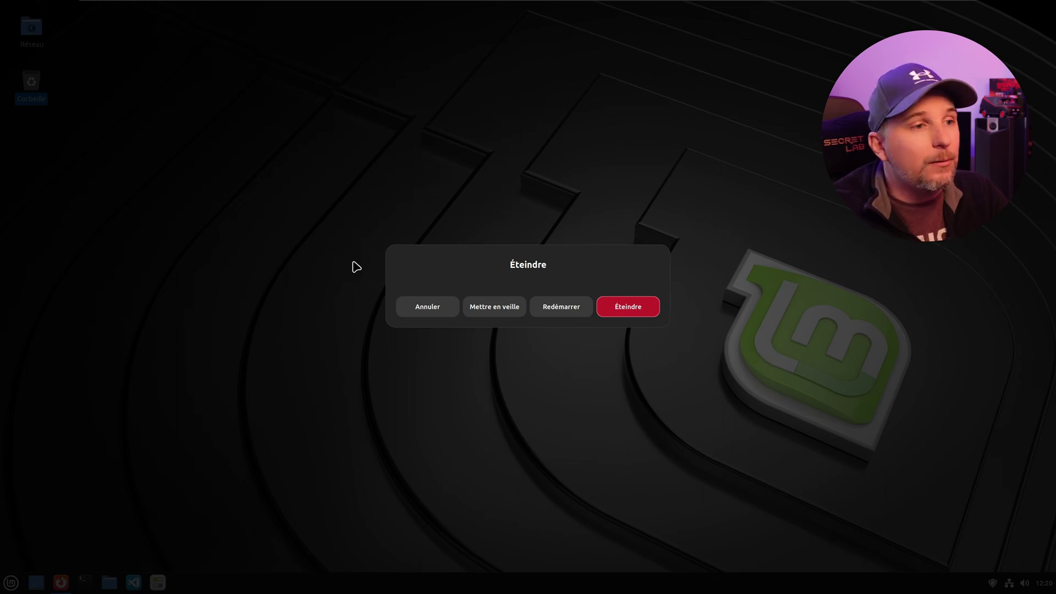
click(406, 305)
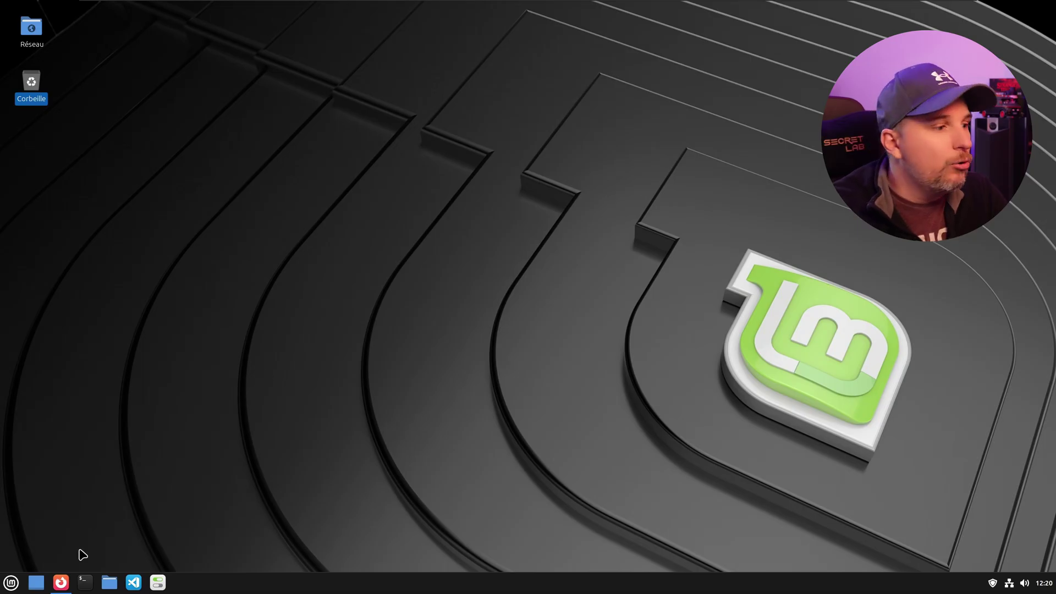
Step: Switch back to Firefox and continue reading the "Cleaner, modern dialogs" section on Cinnamon's native dialogs
click(61, 583)
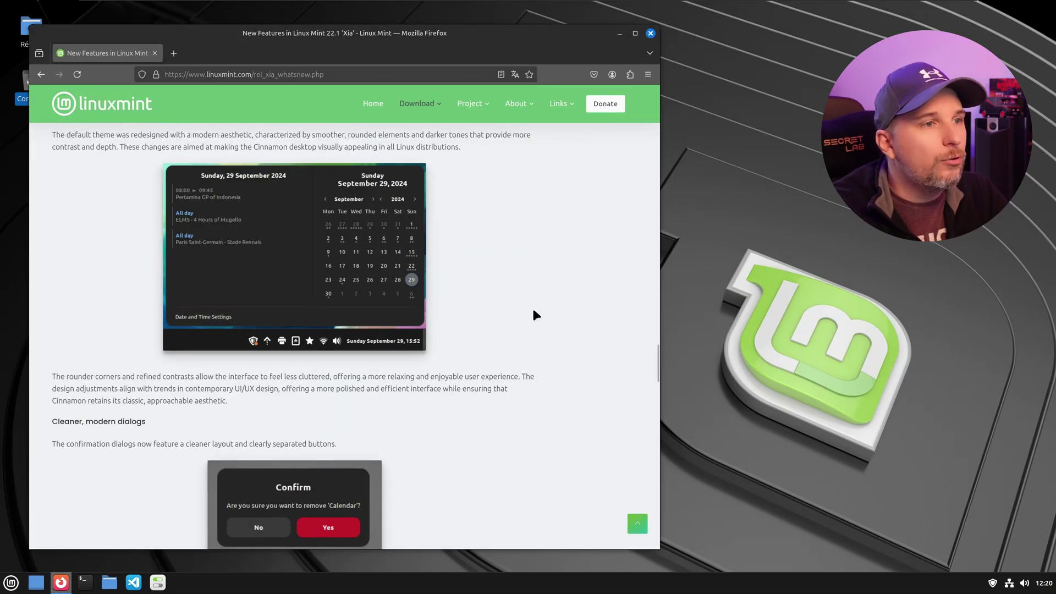
scroll(532, 311, down, 5)
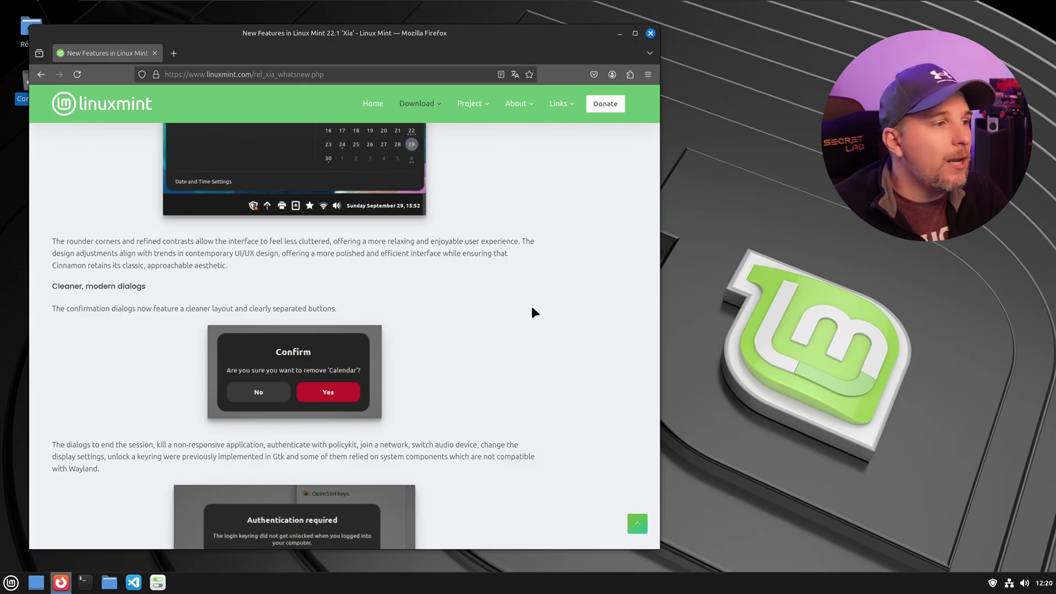
scroll(534, 312, down, 7)
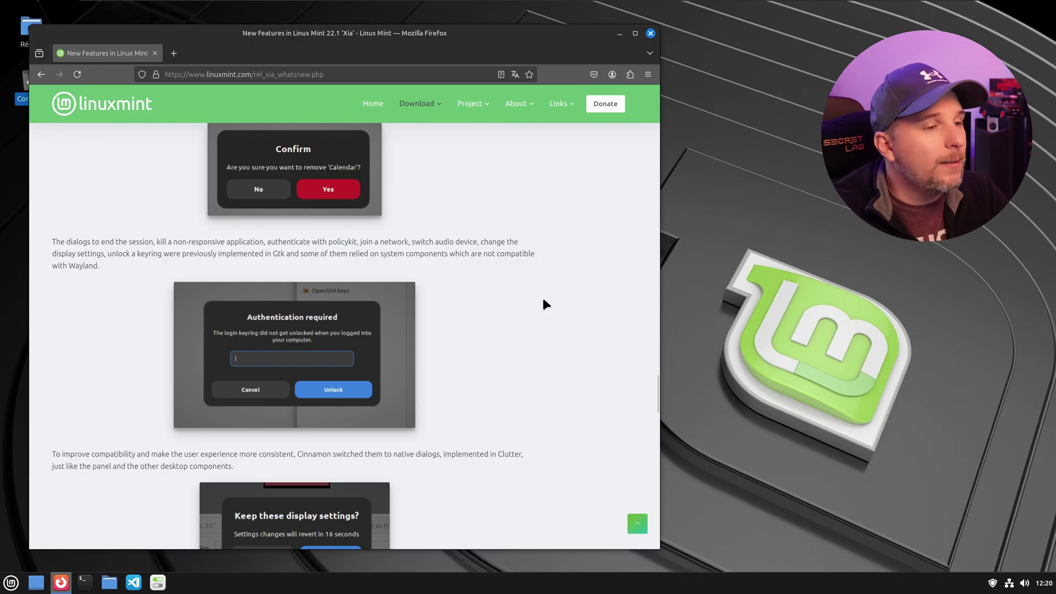
scroll(543, 300, down, 5)
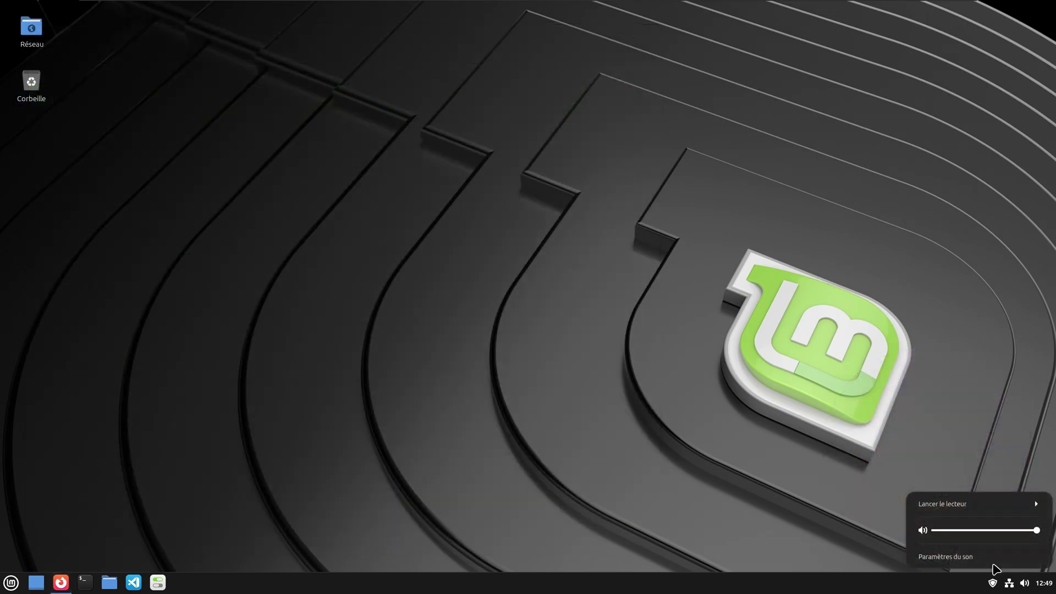
Step: Open the sound settings and toggle the Suramplification option of the output device
click(963, 558)
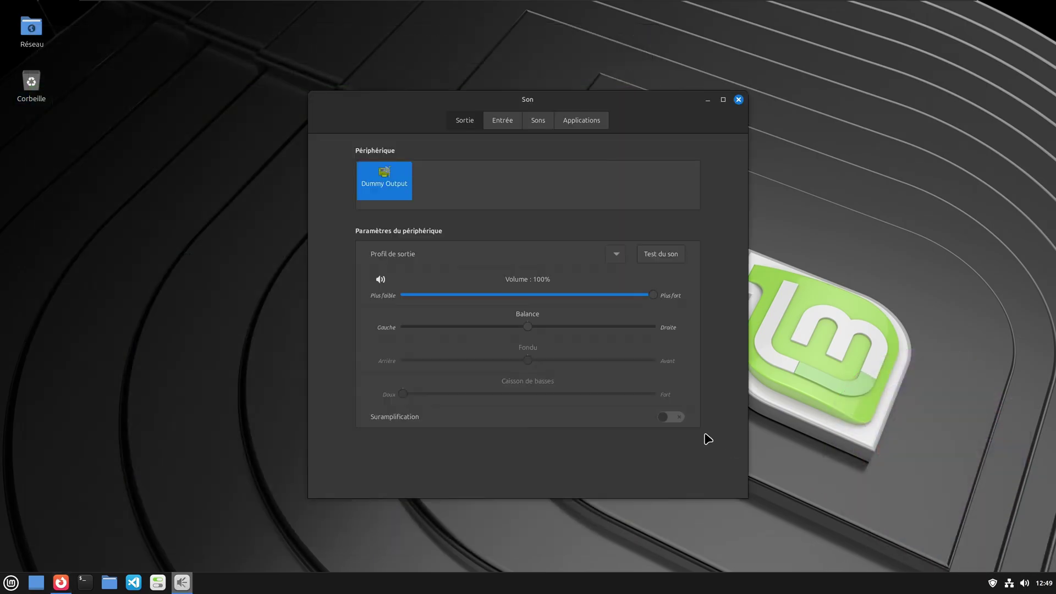
click(678, 418)
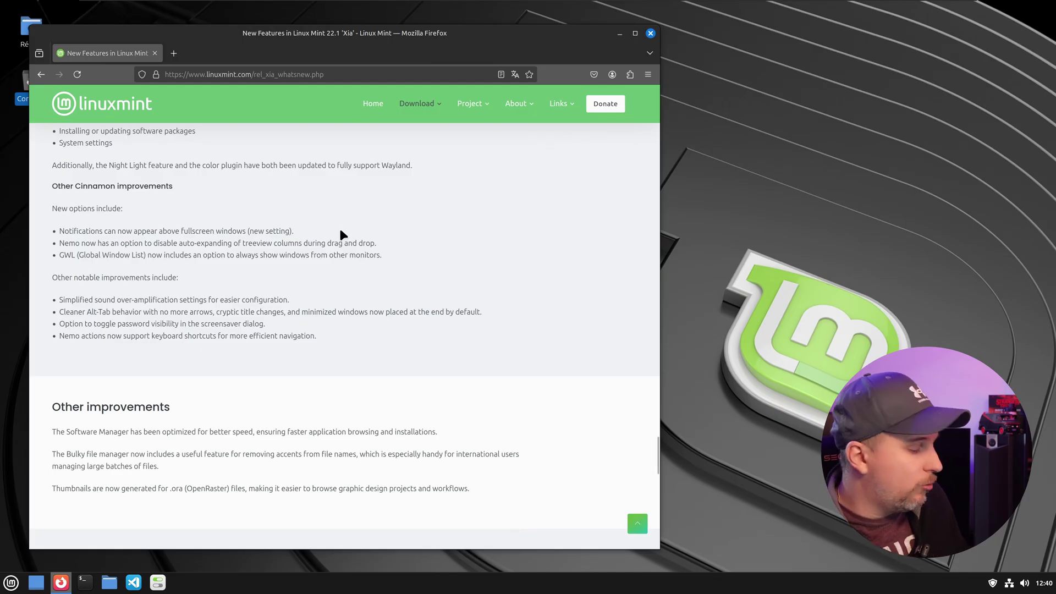
Step: Switch to the file manager and hold the selected mintupgrade log file over the other window's folders to demonstrate tree auto-expansion
key(alt+Tab)
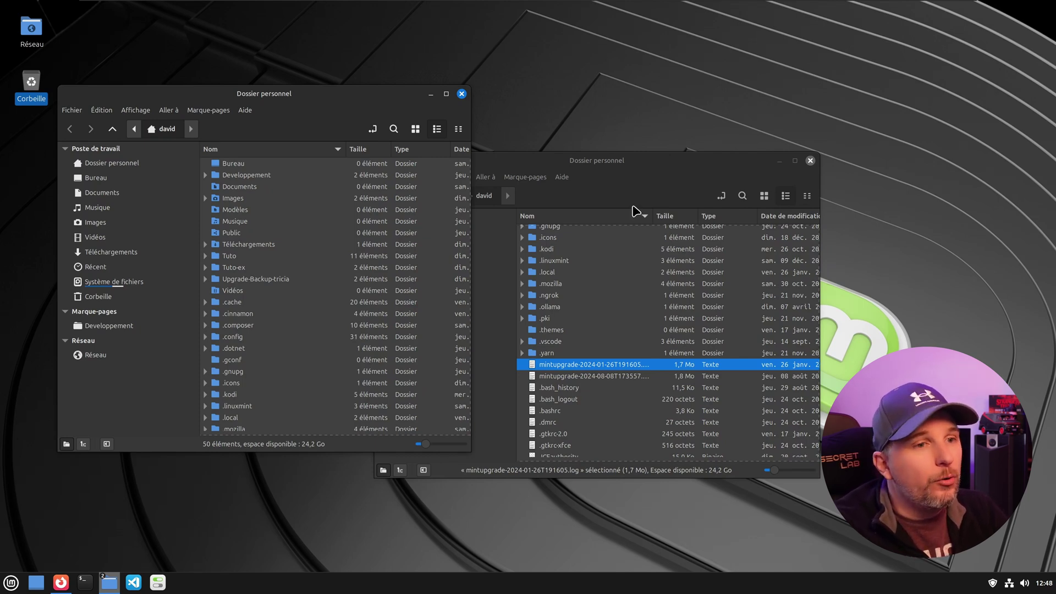
click(561, 367)
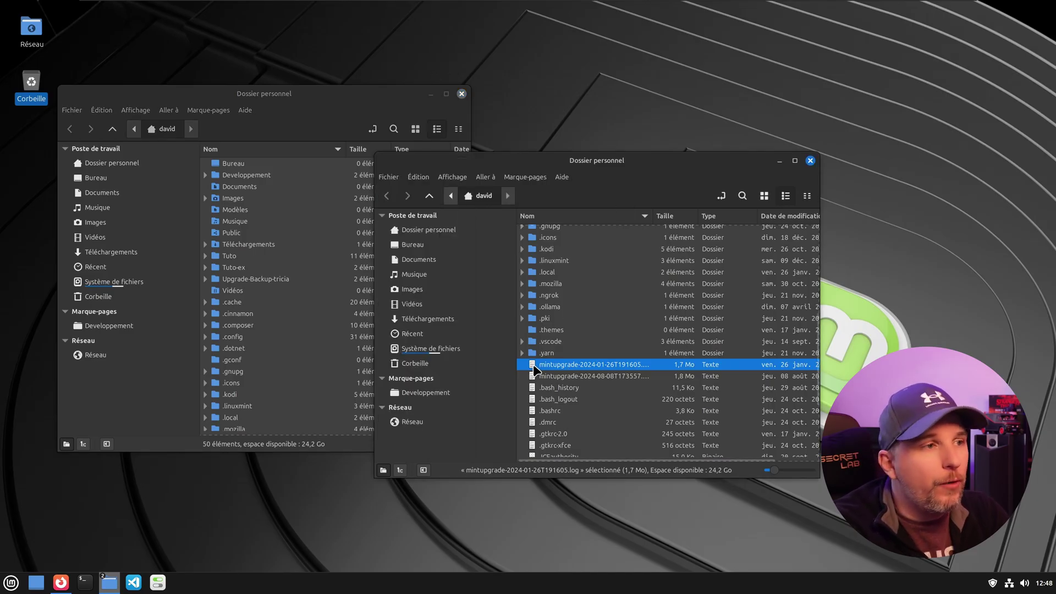
drag(534, 371, 584, 365)
click(206, 263)
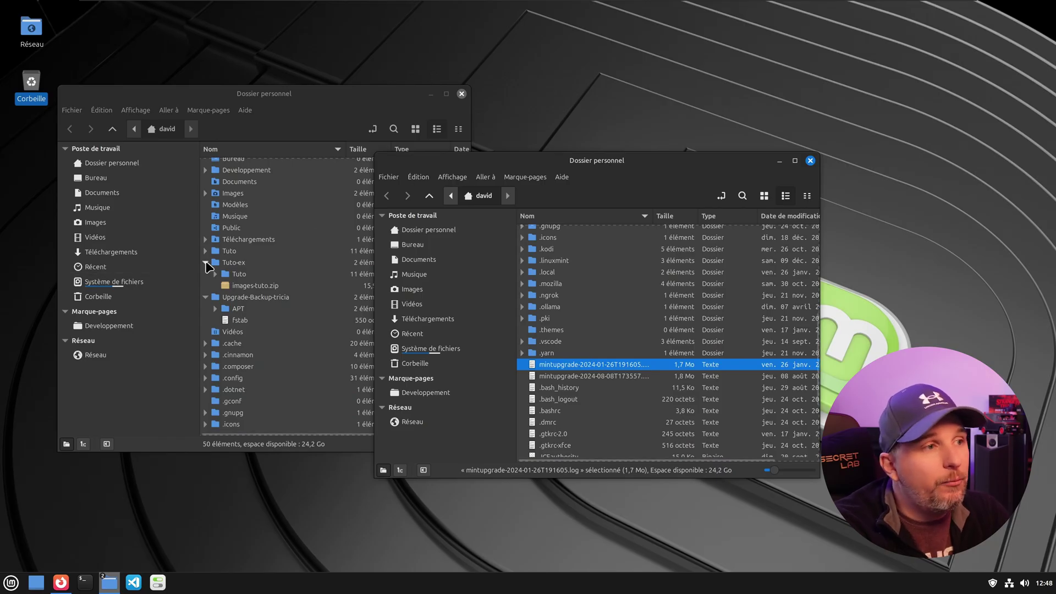
click(205, 274)
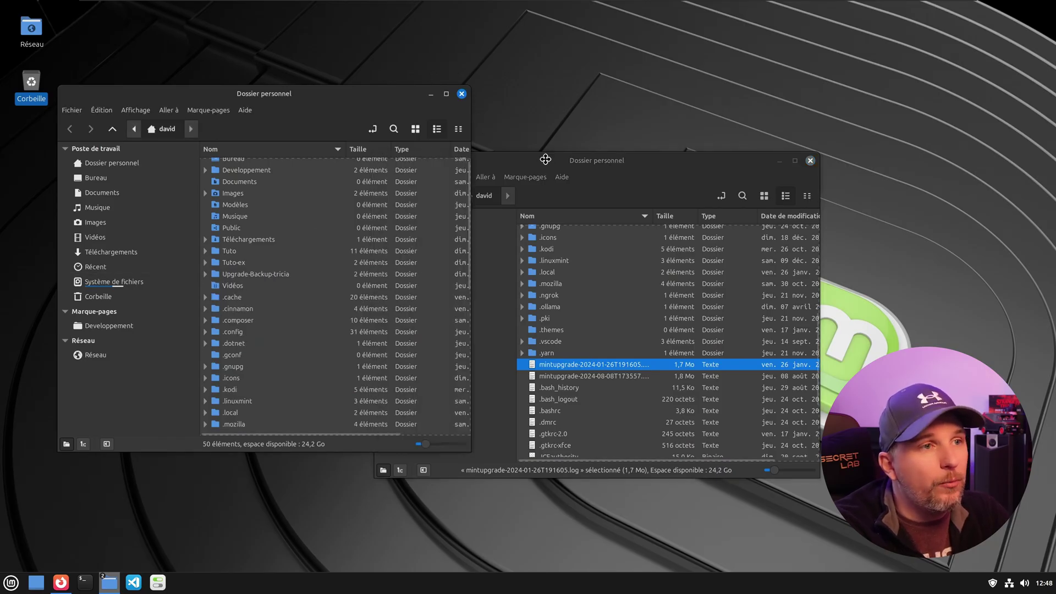
Step: Turn off automatic row expansion during drag and drop in the file manager's behaviour preferences, and close the preferences
click(552, 175)
click(417, 178)
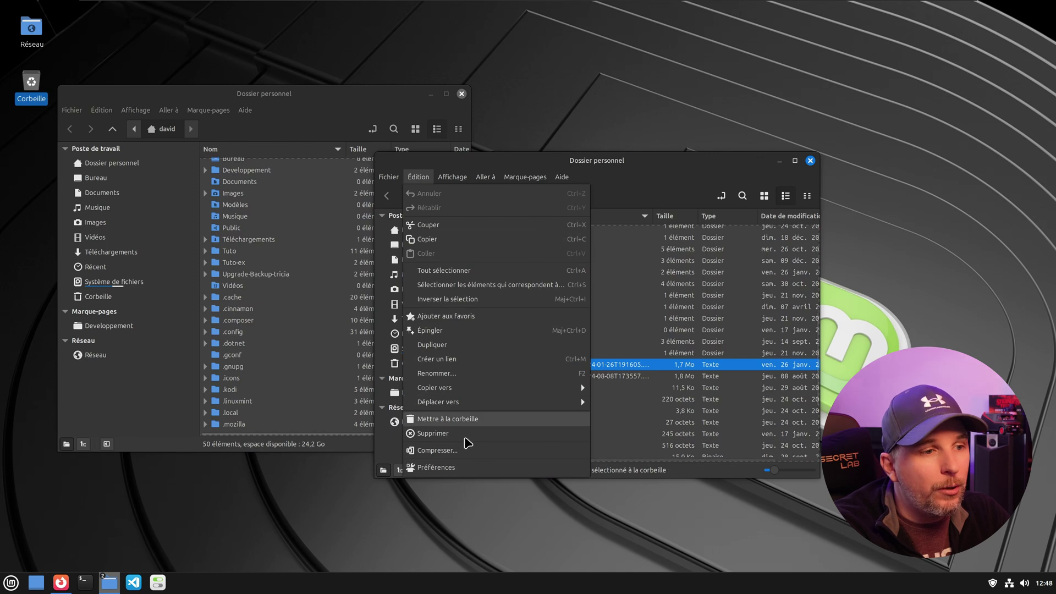
click(465, 469)
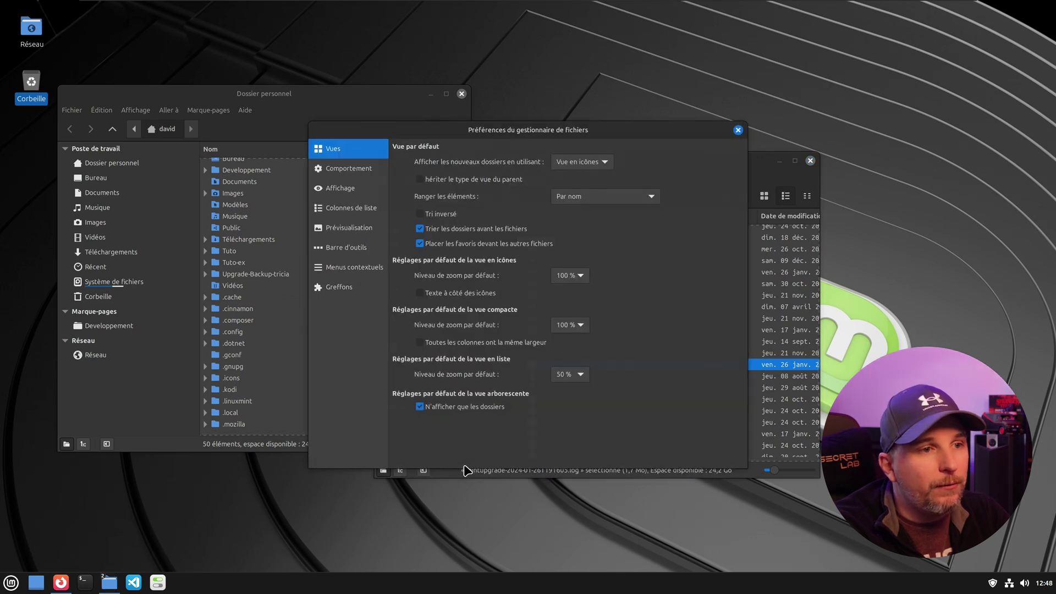
click(358, 169)
drag(528, 139, 784, 148)
click(677, 286)
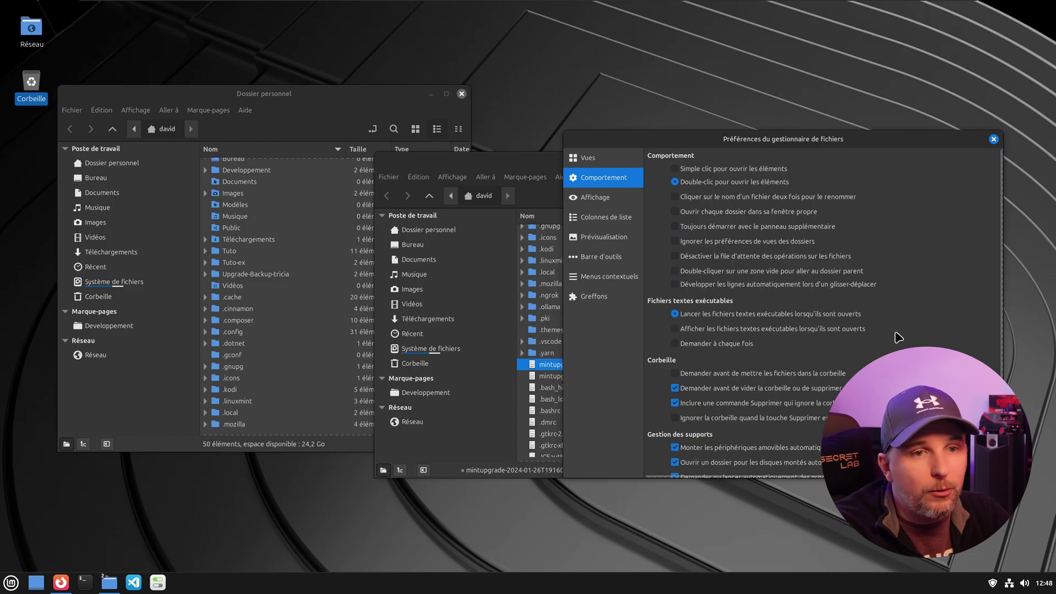
scroll(901, 337, down, 1)
click(995, 141)
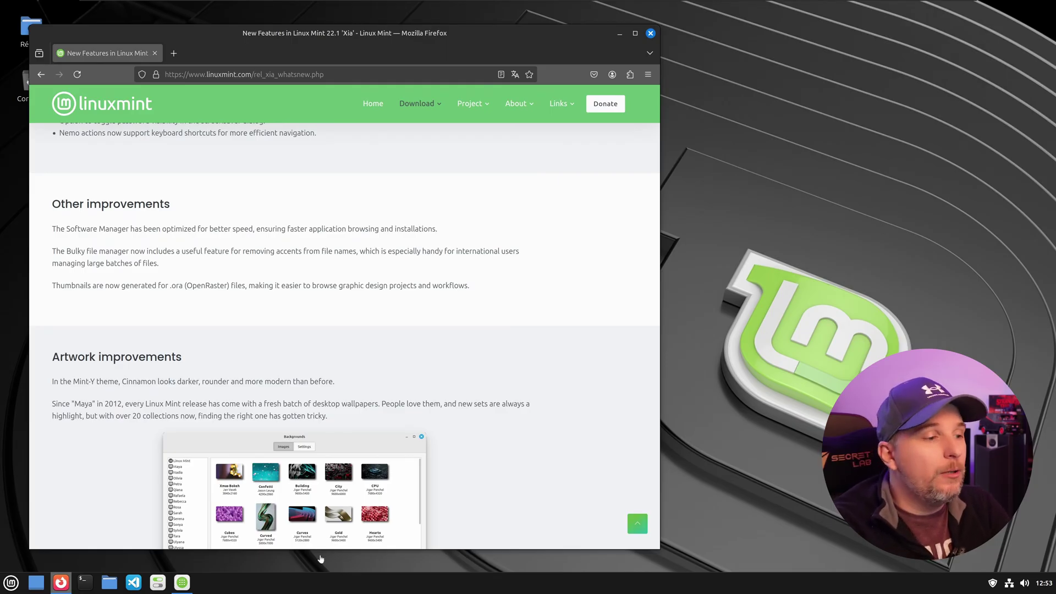
Step: Switch to the Logithèque, browse the Bureautique category, view the Sigil page and return to the home page
click(185, 583)
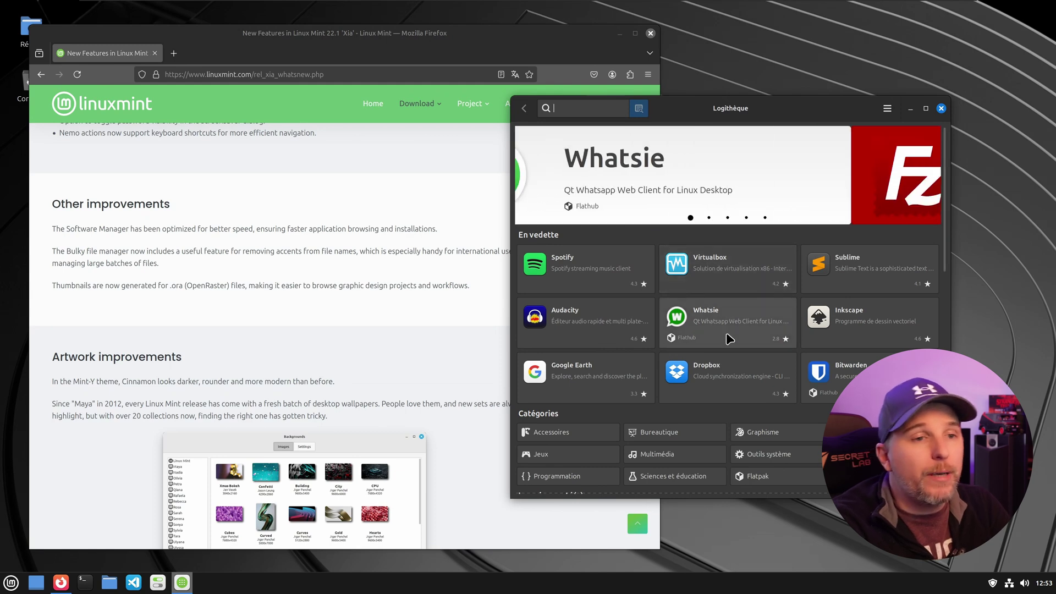
click(689, 444)
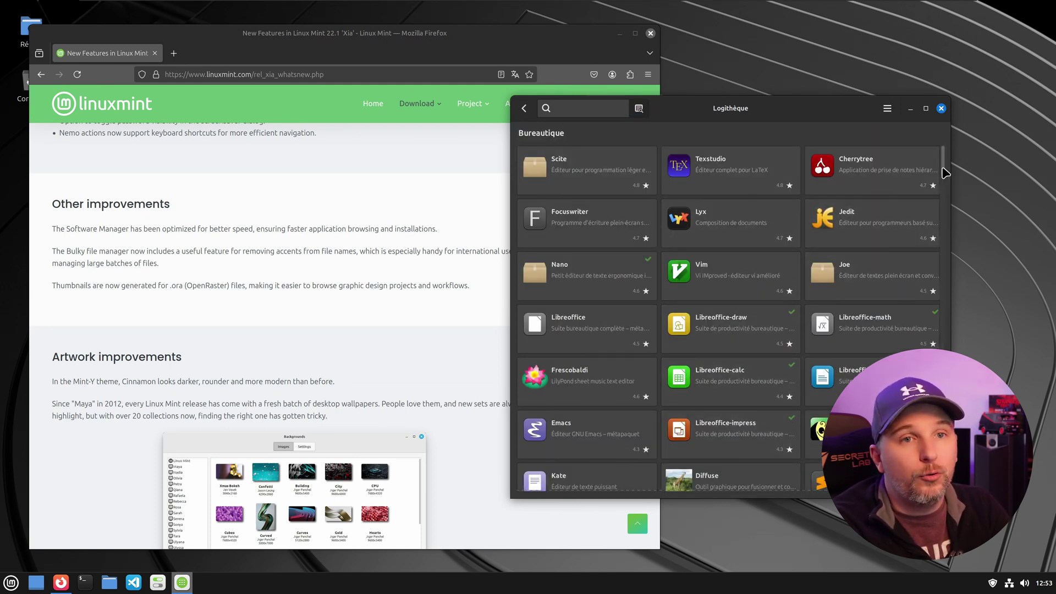
drag(944, 165, 948, 209)
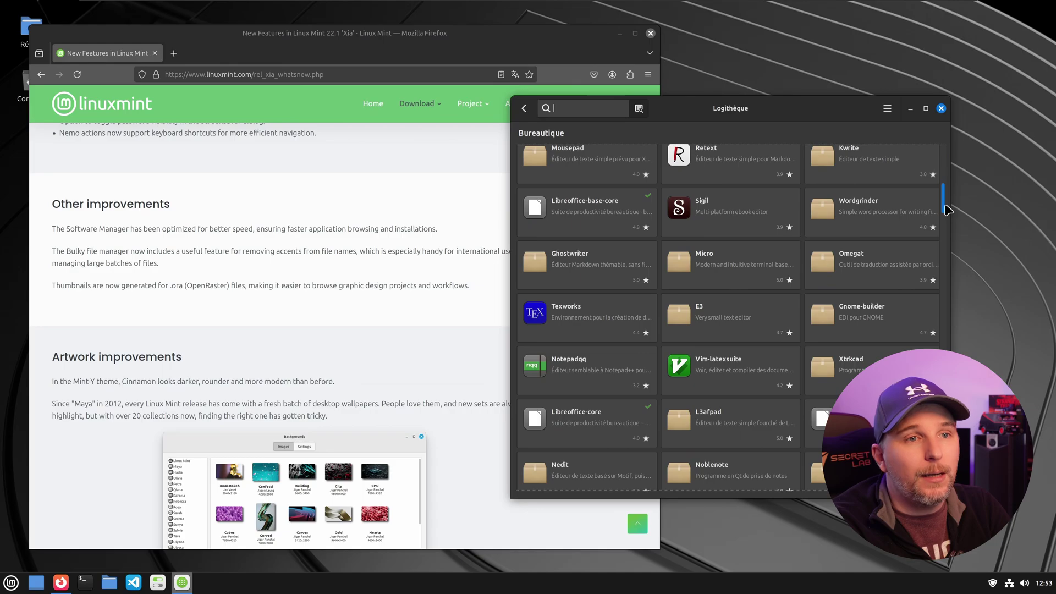
click(759, 217)
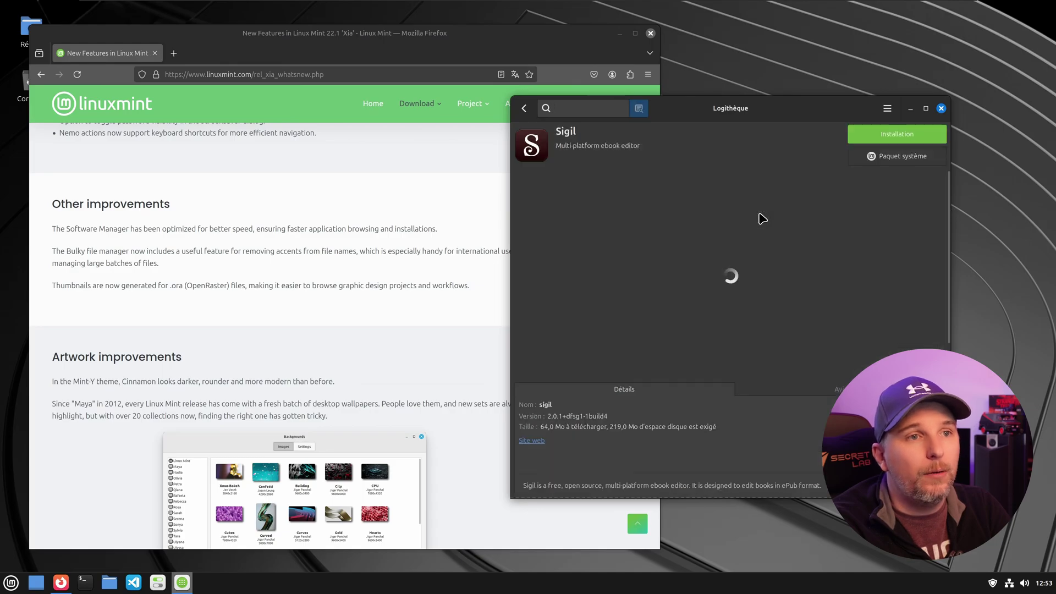
click(524, 108)
click(524, 108)
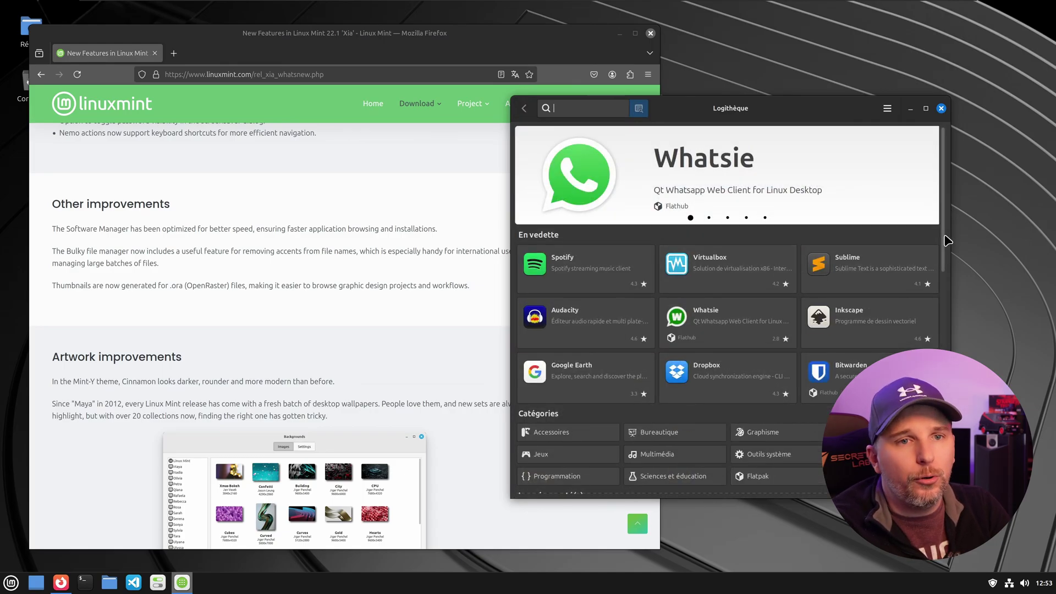
Step: Look through the categories and top-rated applications on the Logithèque home page, and close the Logithèque
scroll(941, 270, down, 5)
scroll(939, 305, down, 1)
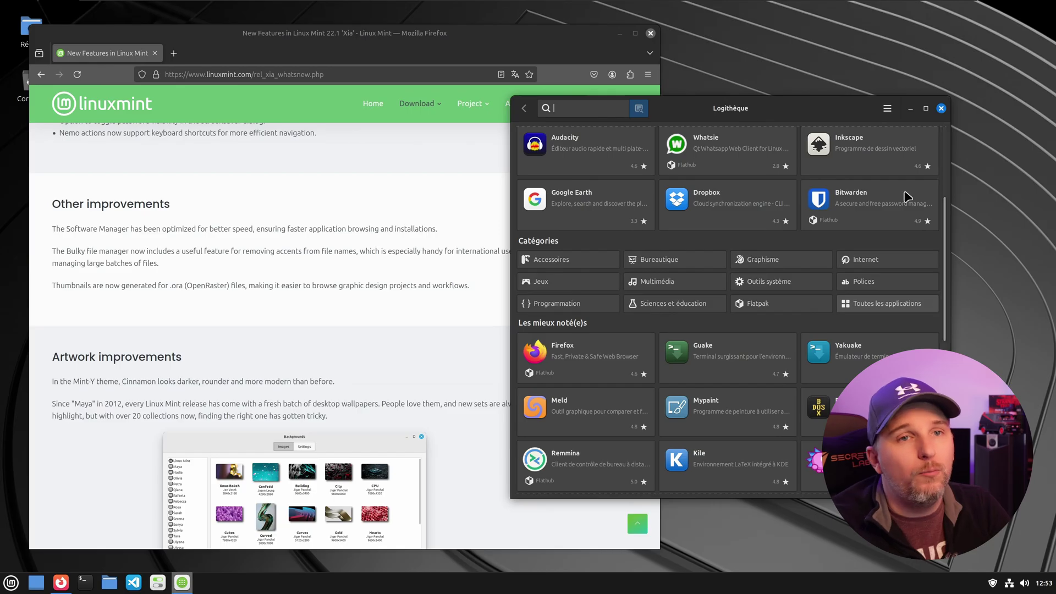
click(941, 107)
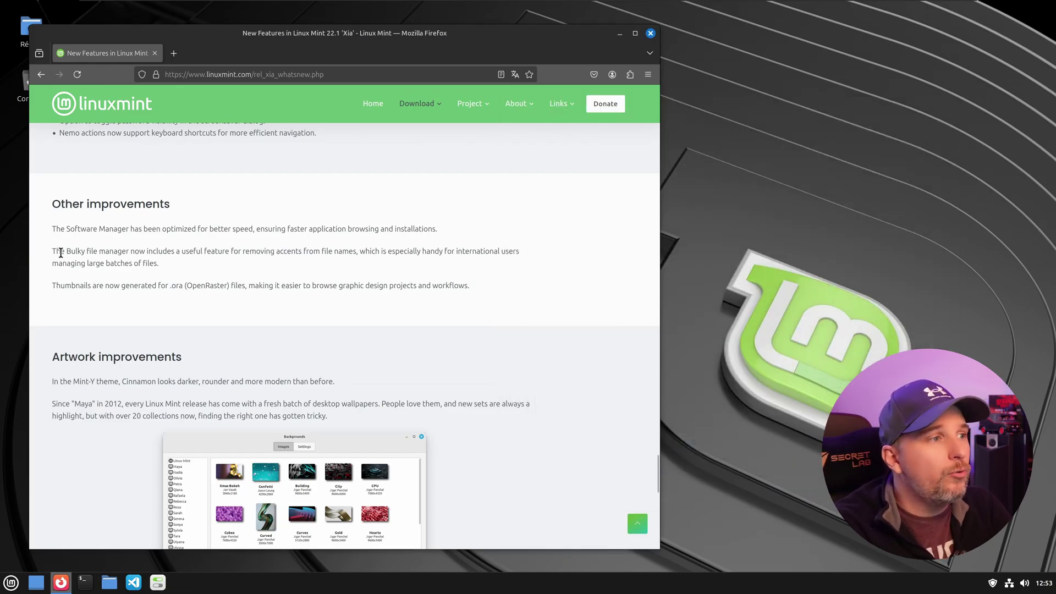
Step: Read the Other improvements paragraph on Bulky's accent removal, highlighting the tool's name in the text
drag(65, 252, 105, 250)
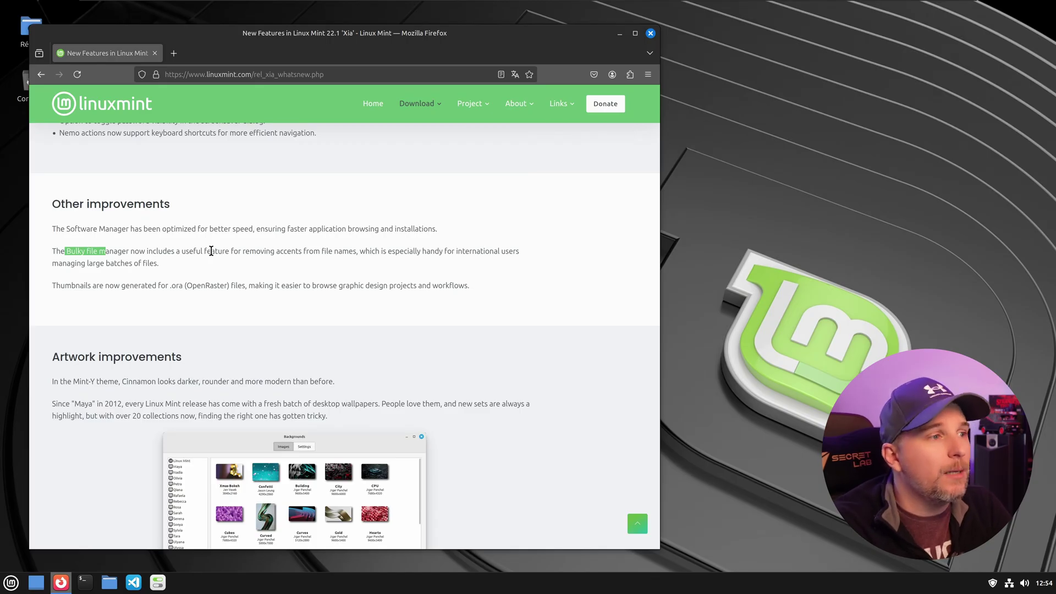
click(150, 282)
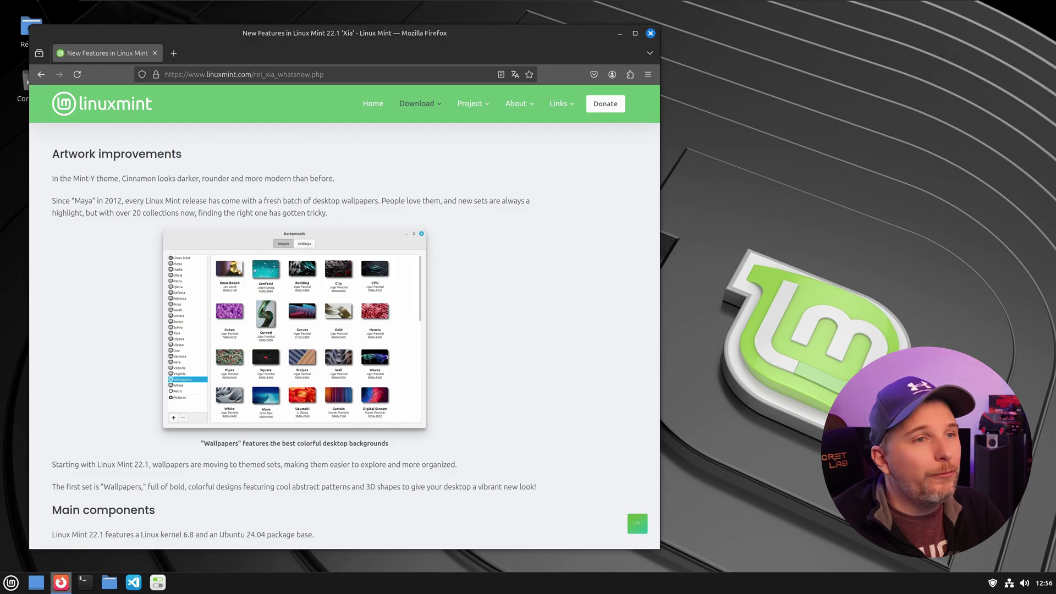
Step: Minimize the browser, open the desktop background settings and browse the new Wallpapers collection
click(619, 34)
right_click(494, 168)
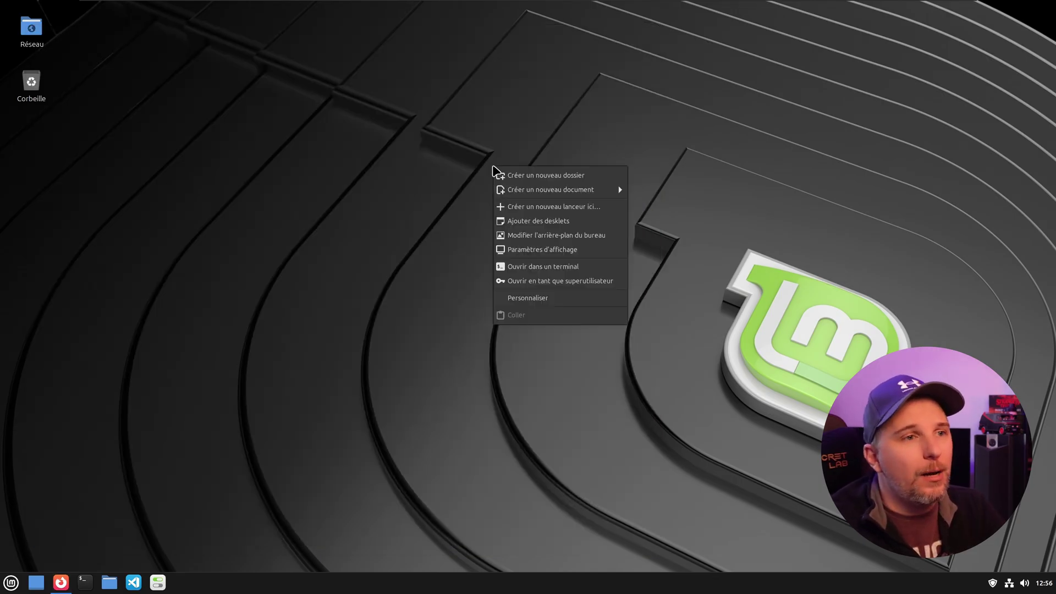
click(548, 239)
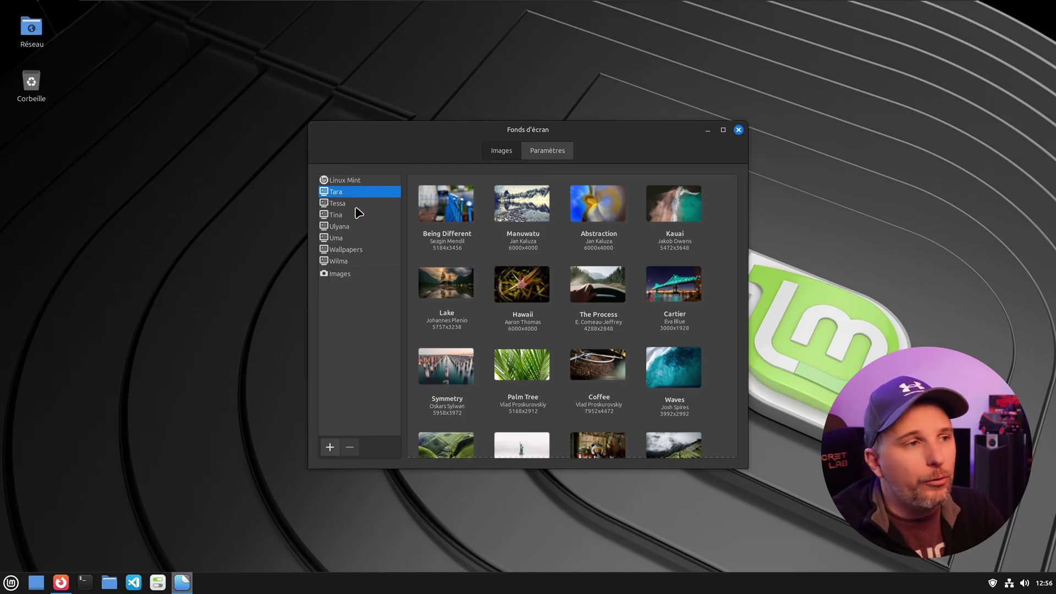
click(364, 250)
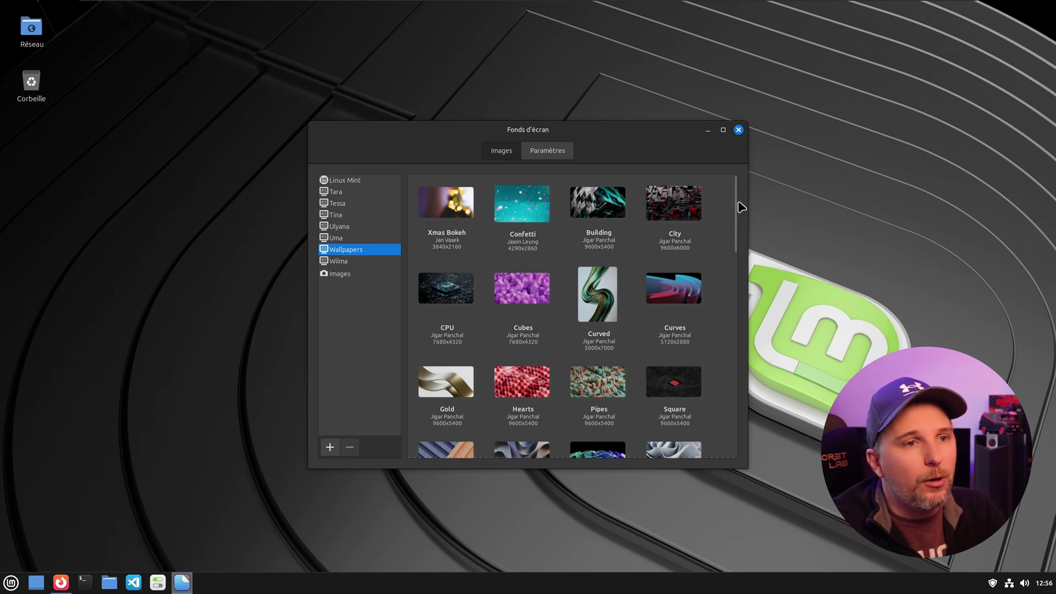
scroll(736, 225, down, 5)
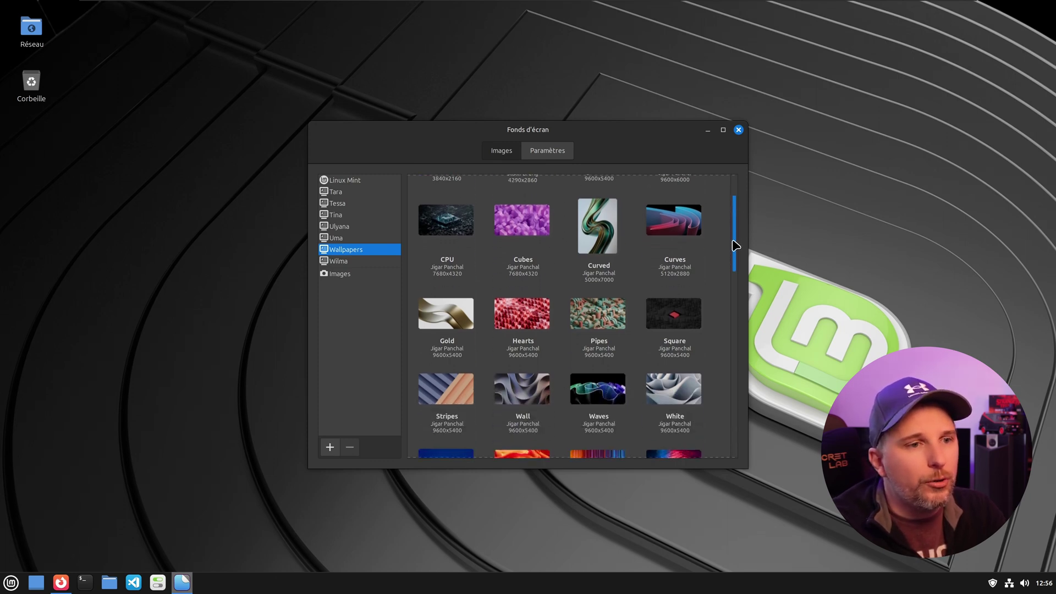
scroll(738, 270, down, 2)
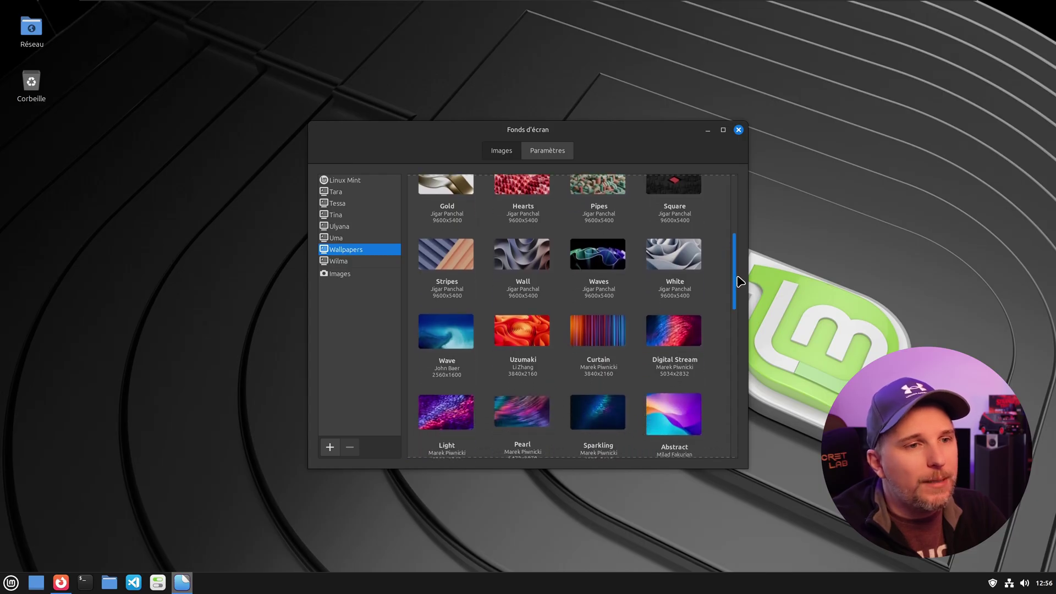
Step: Try the Wave, Uzumaki and Sparkling images as desktop background, moving the settings window to view them
click(468, 338)
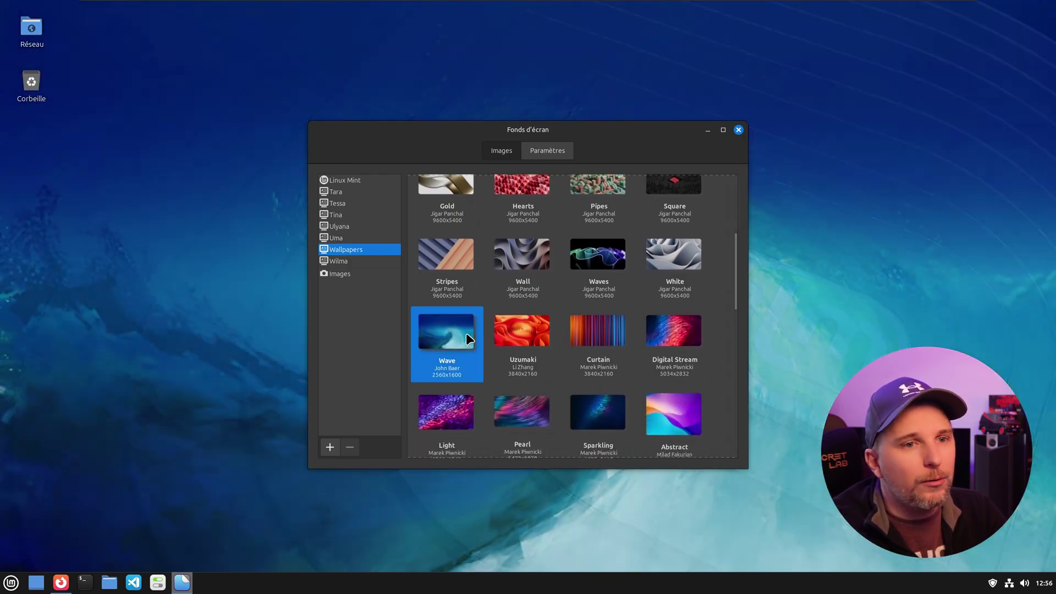
mouse_move(587, 141)
mouse_down()
mouse_move(477, 389)
mouse_move(563, 71)
mouse_move(601, 110)
mouse_move(601, 135)
mouse_up()
click(533, 331)
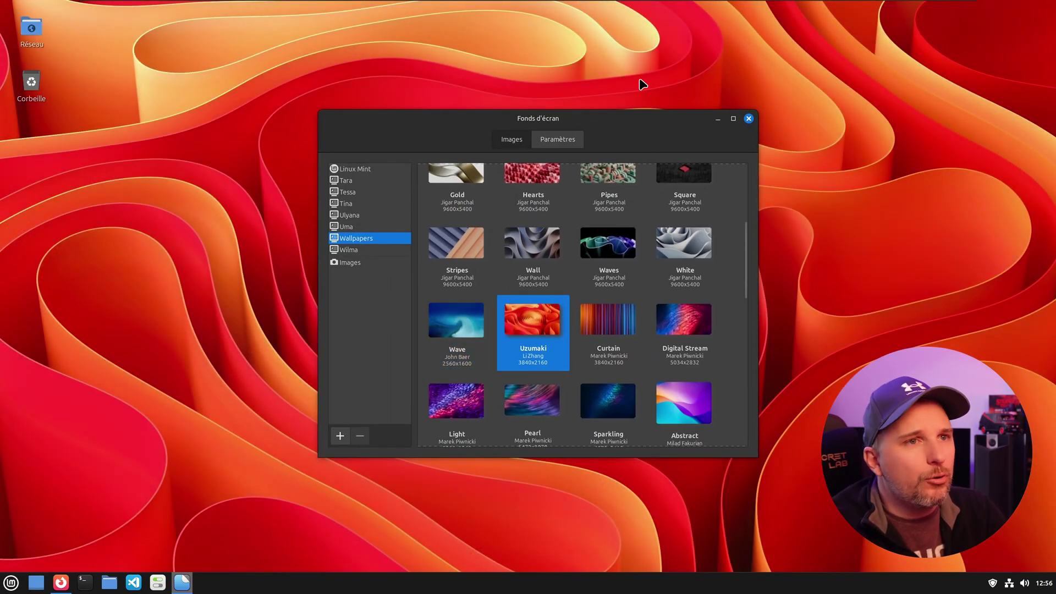
drag(666, 129, 540, 147)
click(469, 402)
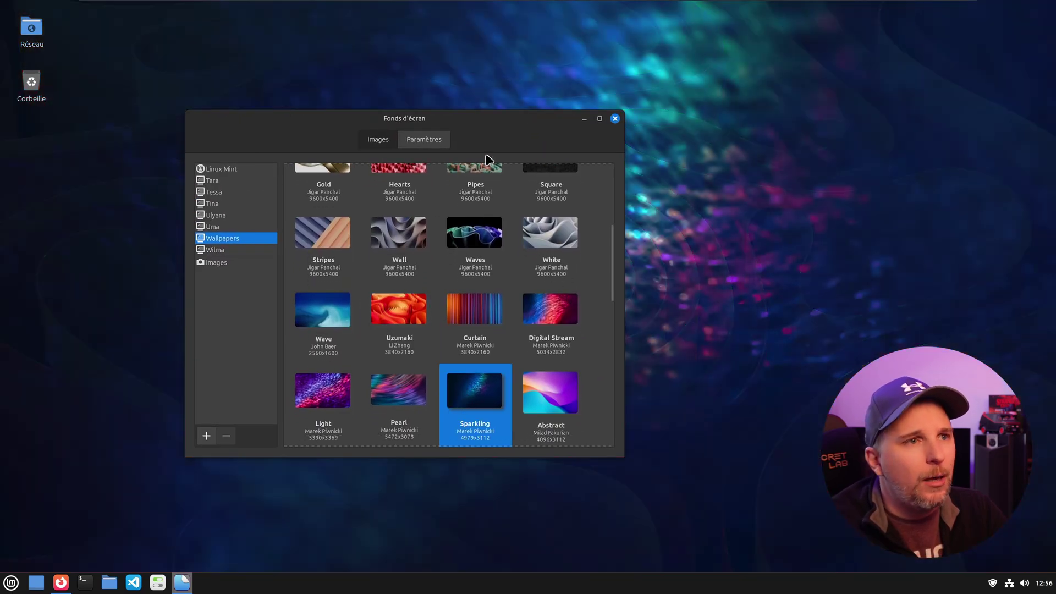
Step: Try the Waves image as desktop background and move the settings window aside to view it
drag(491, 118, 529, 156)
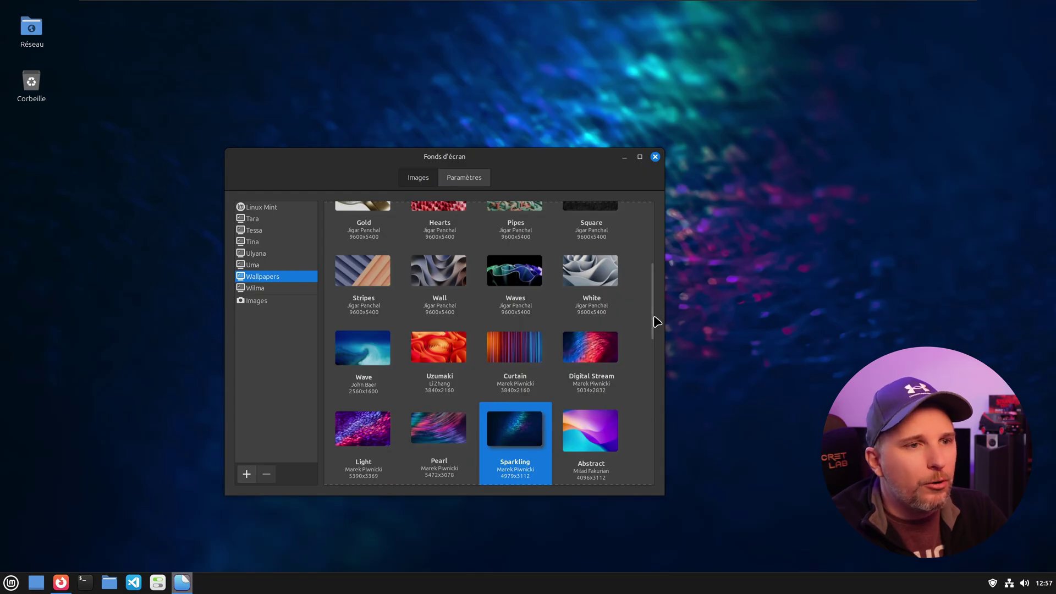
drag(656, 319, 658, 289)
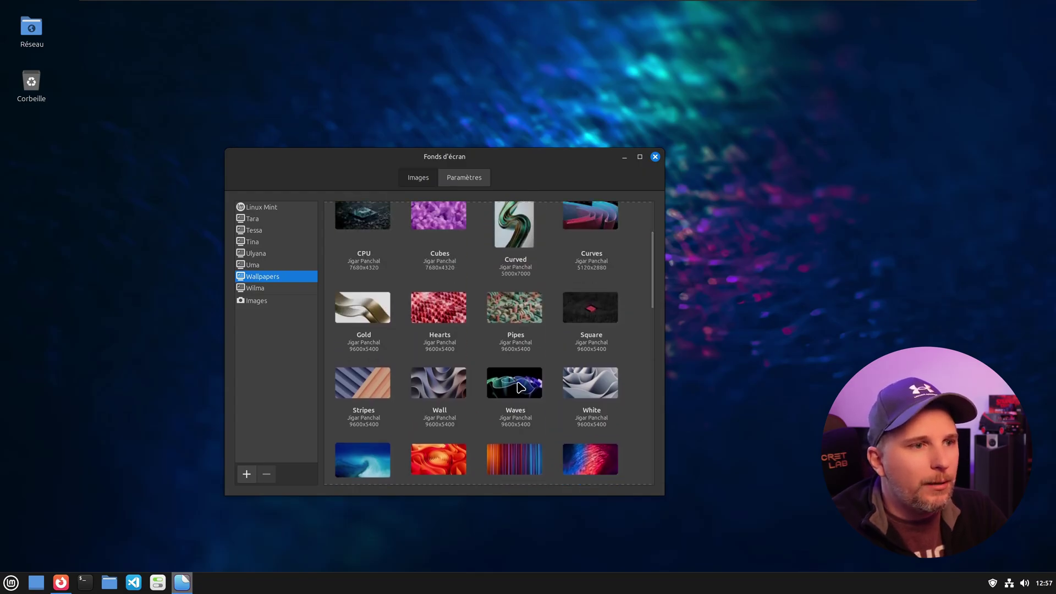
click(514, 388)
drag(547, 160, 453, 119)
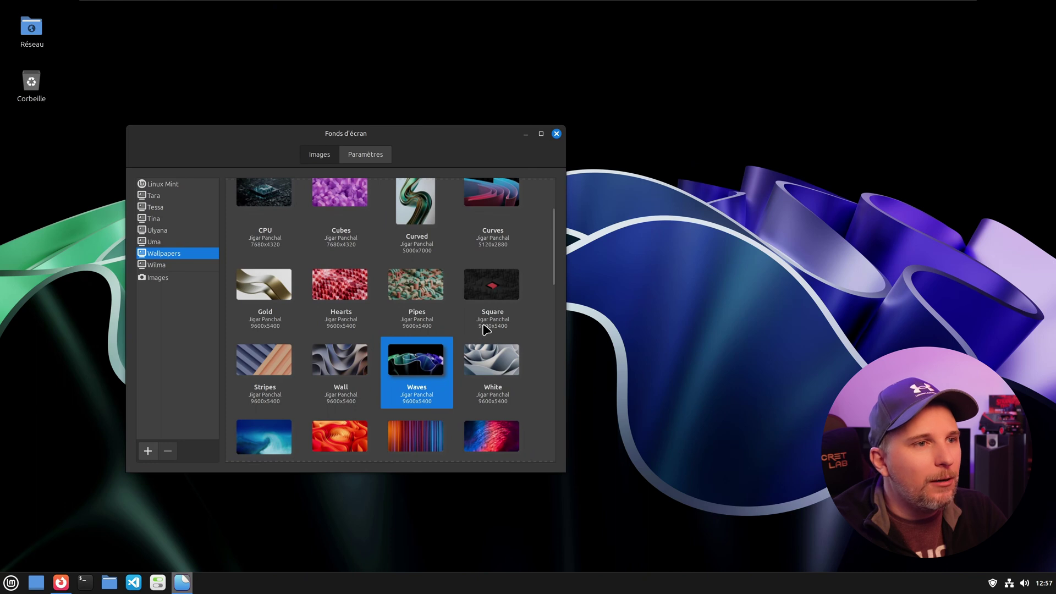
Step: Set the Square image from the Wallpapers collection as the desktop background
scroll(556, 259, up, 2)
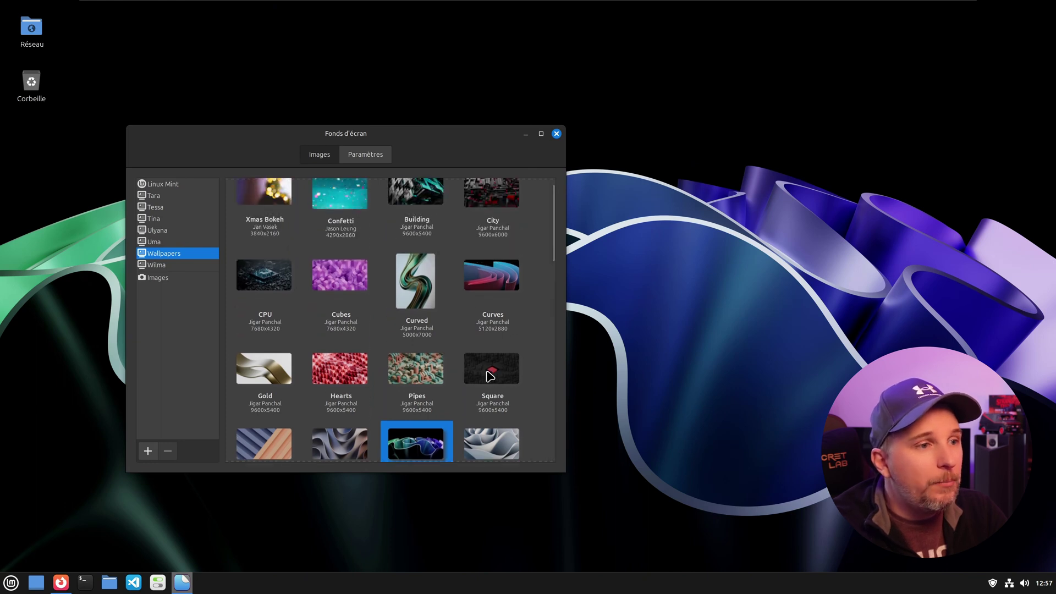
scroll(557, 231, up, 1)
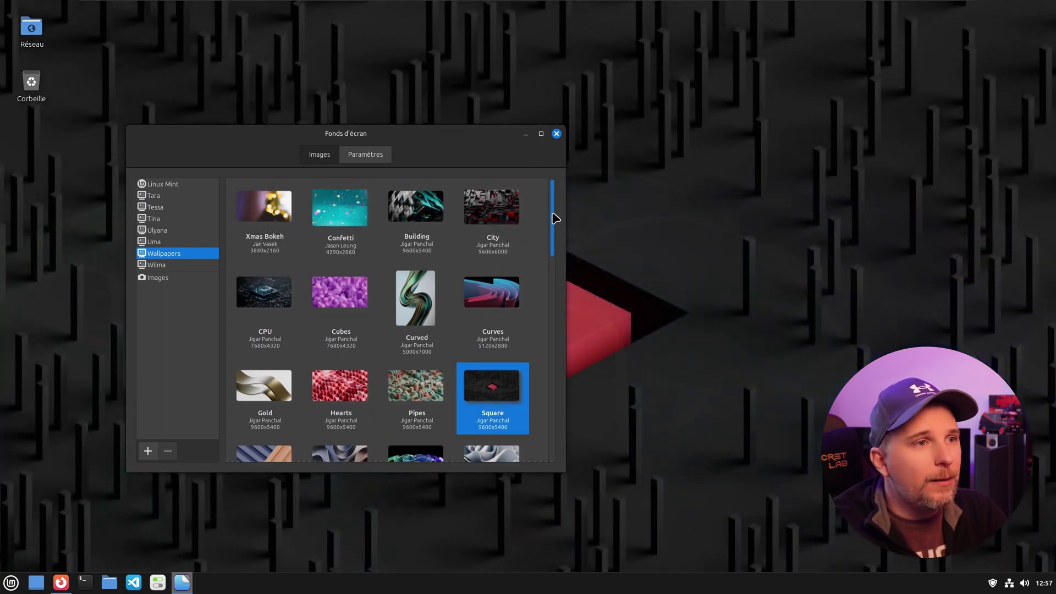
drag(482, 143, 583, 137)
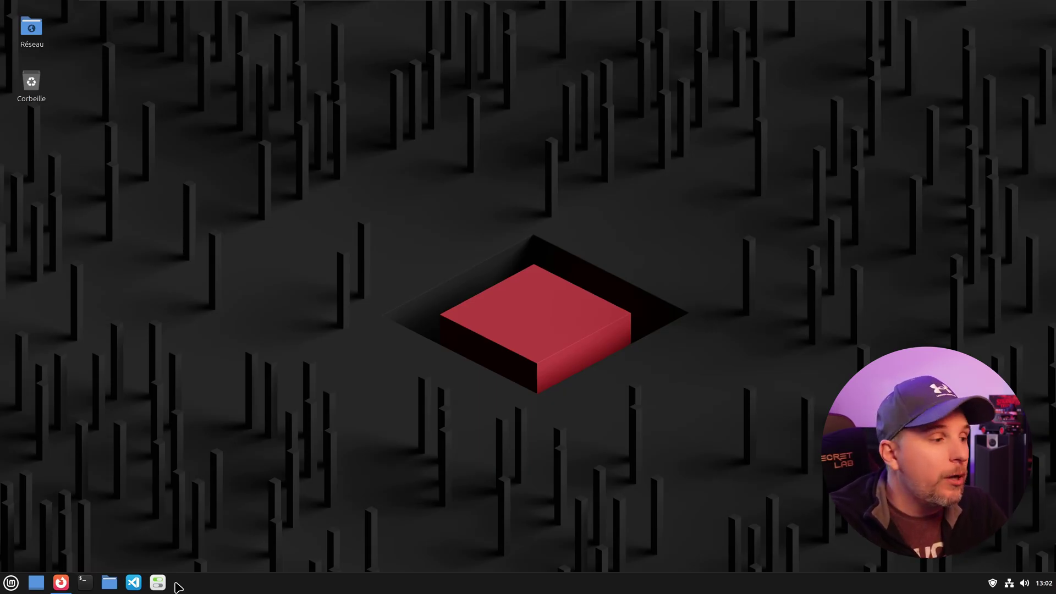
Step: Browse the application menu's categories, including places, programming, office, graphics, and sound and video
click(11, 582)
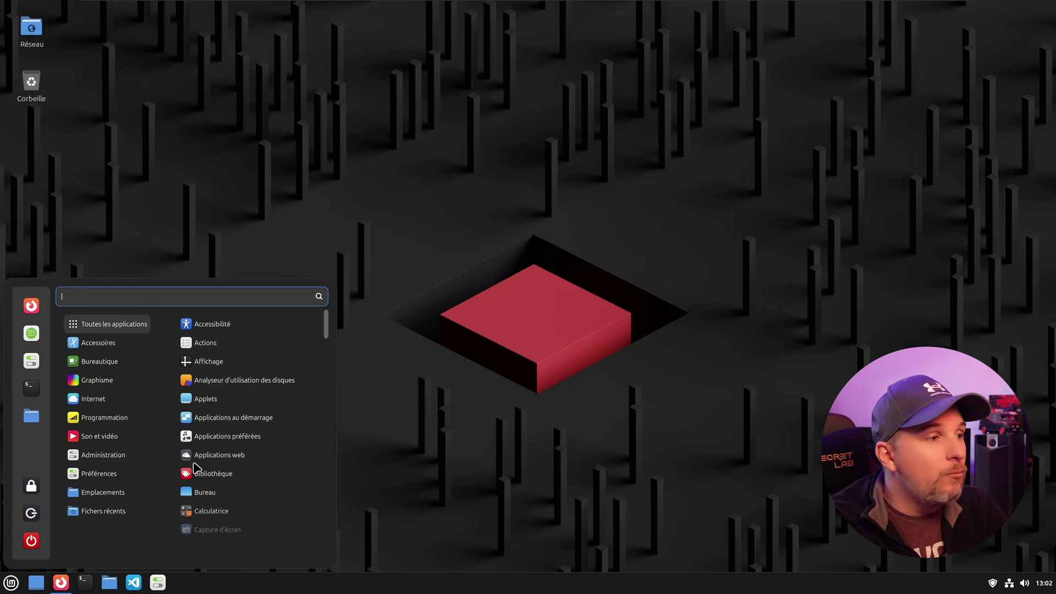
mouse_move(124, 492)
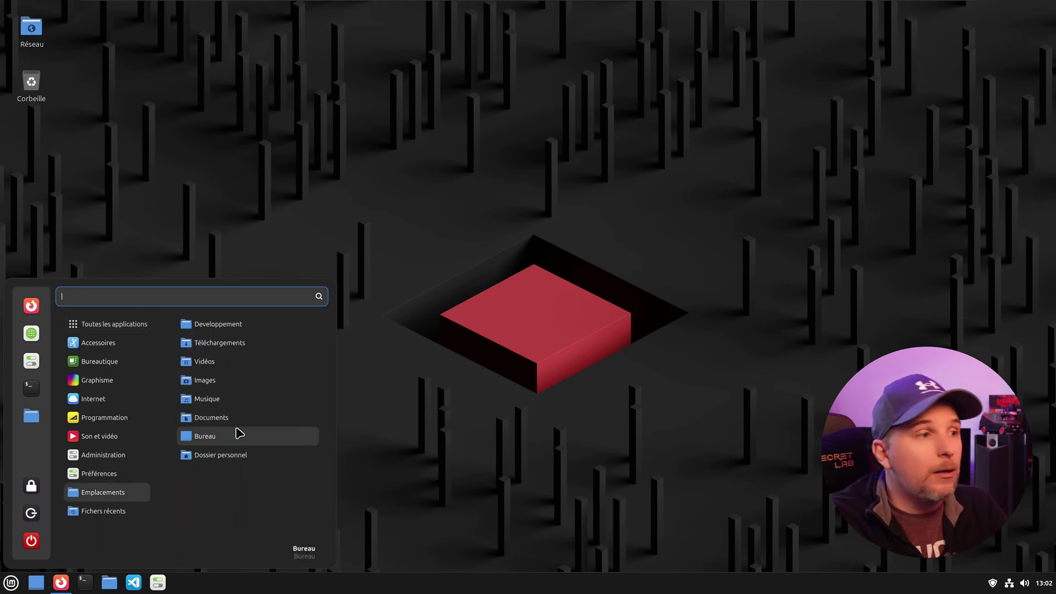
mouse_move(101, 433)
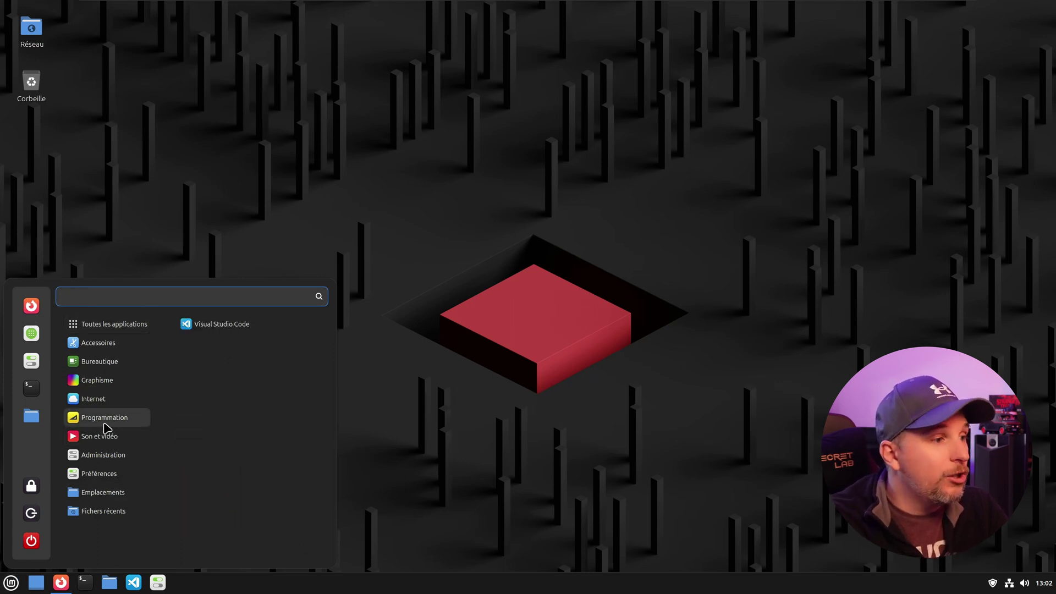
mouse_move(92, 347)
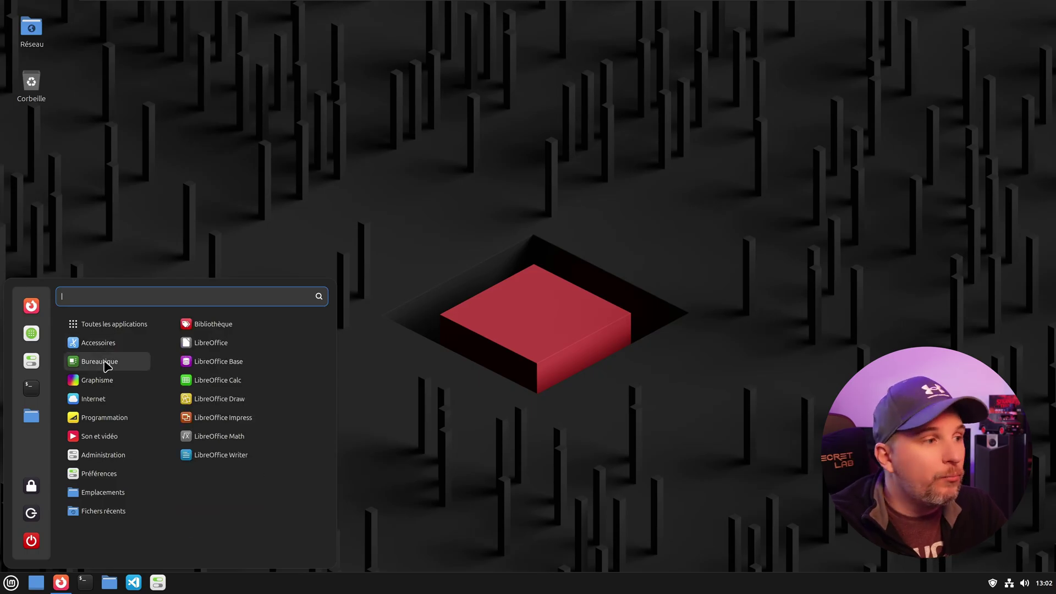
mouse_move(110, 381)
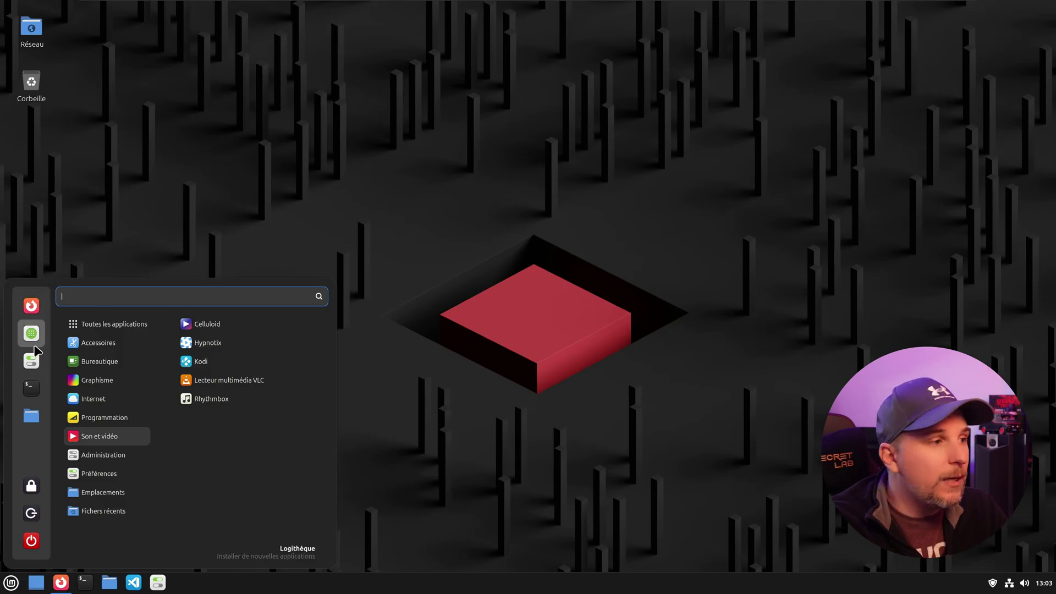
Step: Open the system settings, look over the appearance and preferences modules, and close the window
click(32, 360)
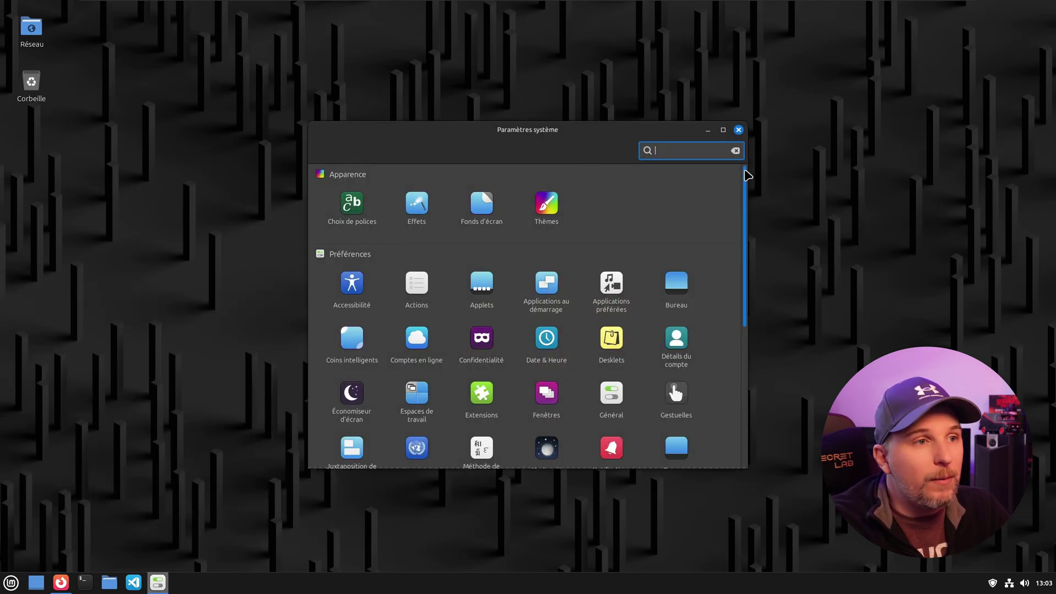
mouse_move(748, 175)
mouse_down()
mouse_move(744, 335)
mouse_move(751, 160)
mouse_up()
click(739, 129)
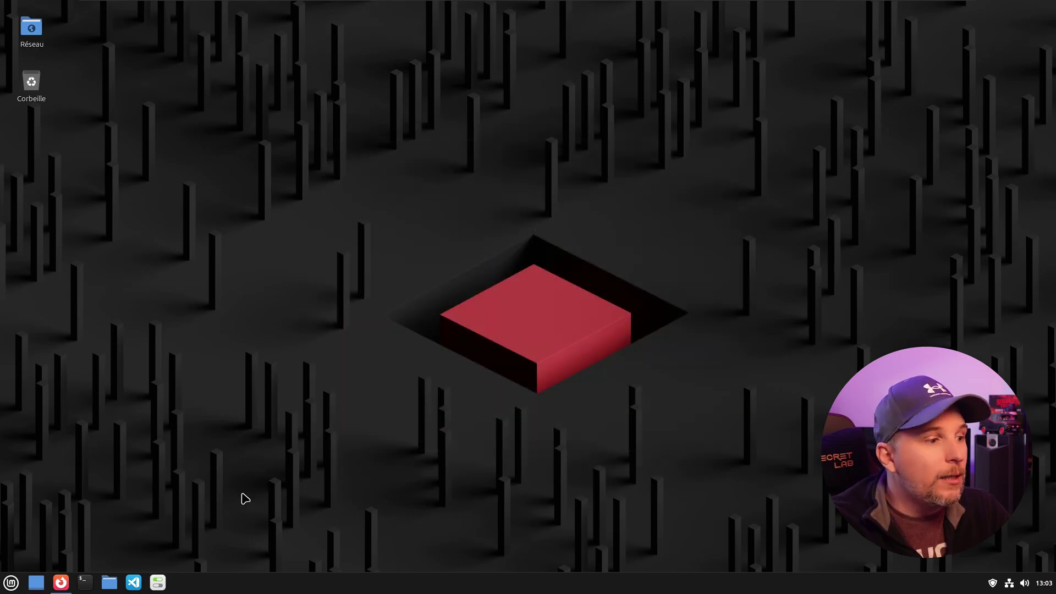
Step: Open the home folder in the file manager, move and enlarge its window, and look through the folder contents
click(110, 582)
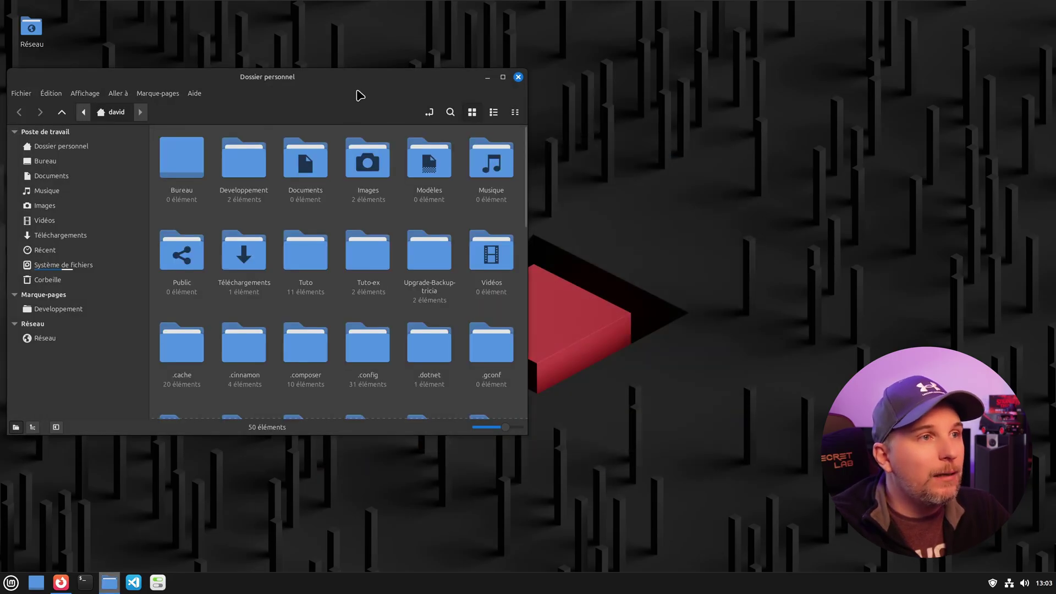
drag(360, 96, 632, 95)
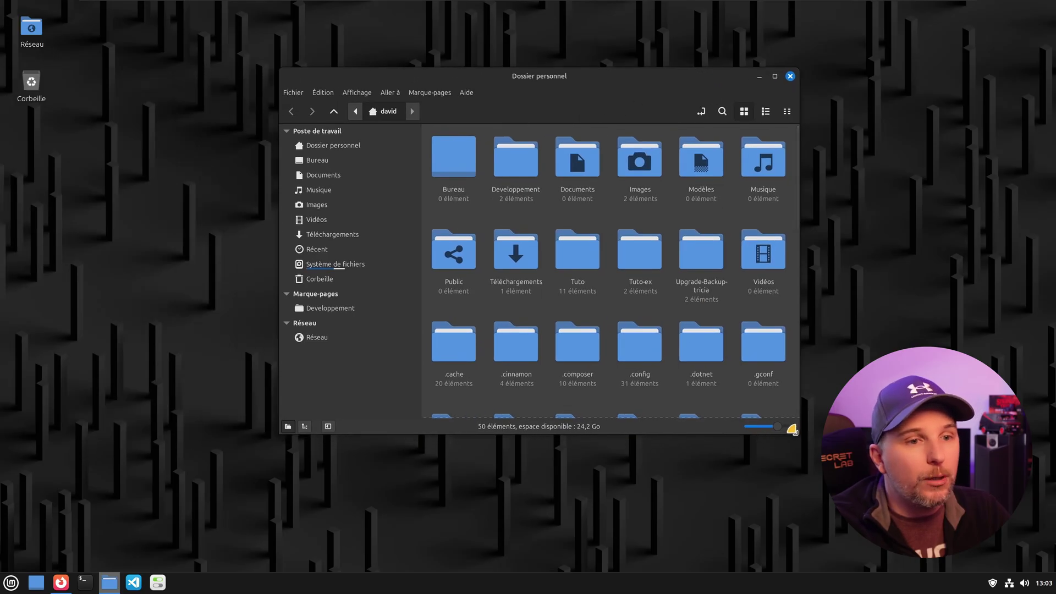
drag(792, 430, 806, 504)
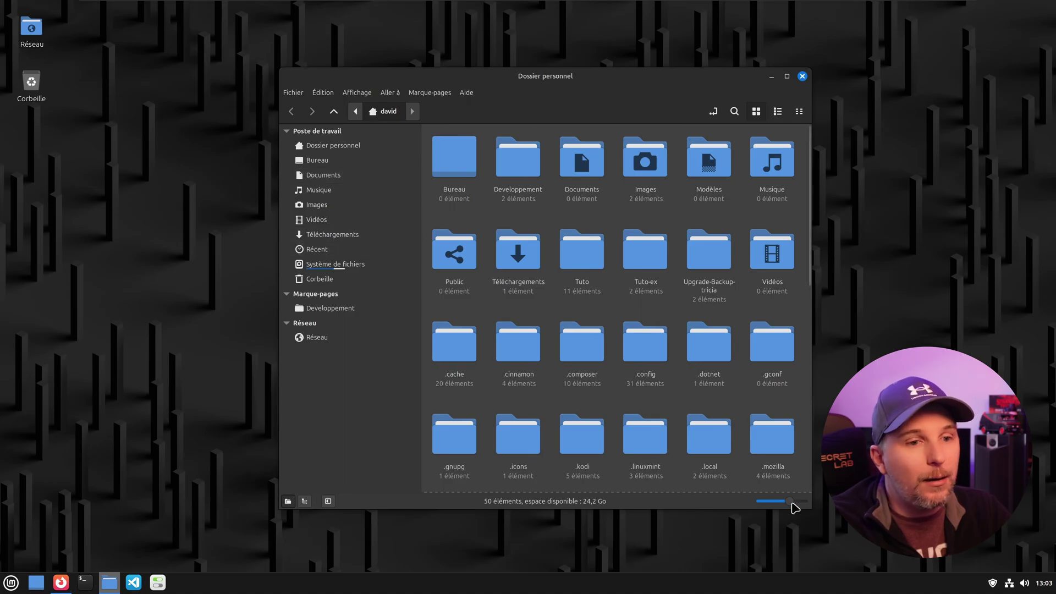
mouse_move(792, 504)
mouse_down()
mouse_move(776, 503)
mouse_move(795, 502)
mouse_up()
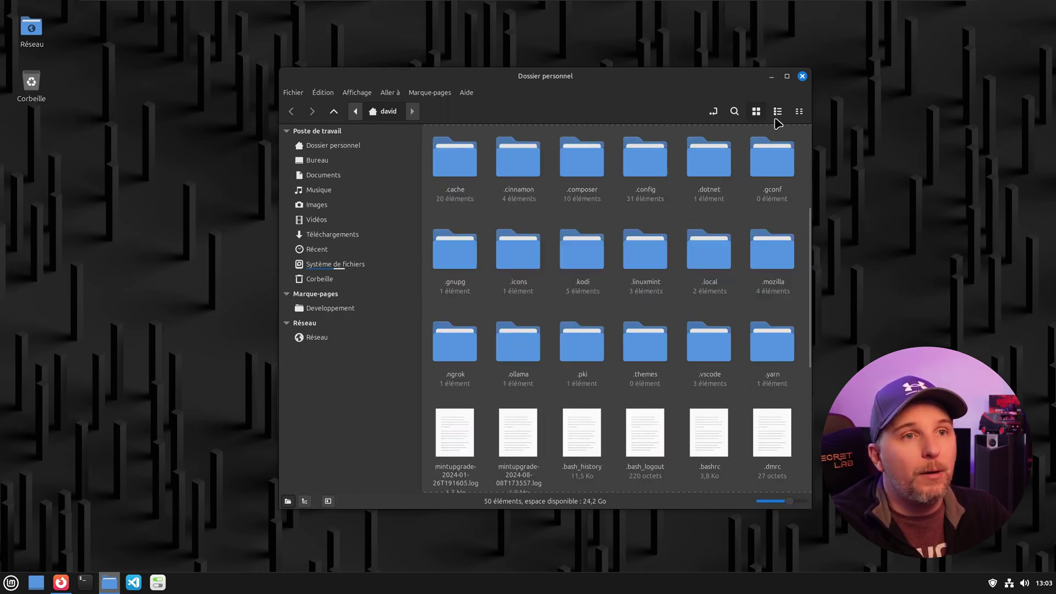
Step: Try the icon, list and compact views on the home folder, finishing in list view
click(776, 113)
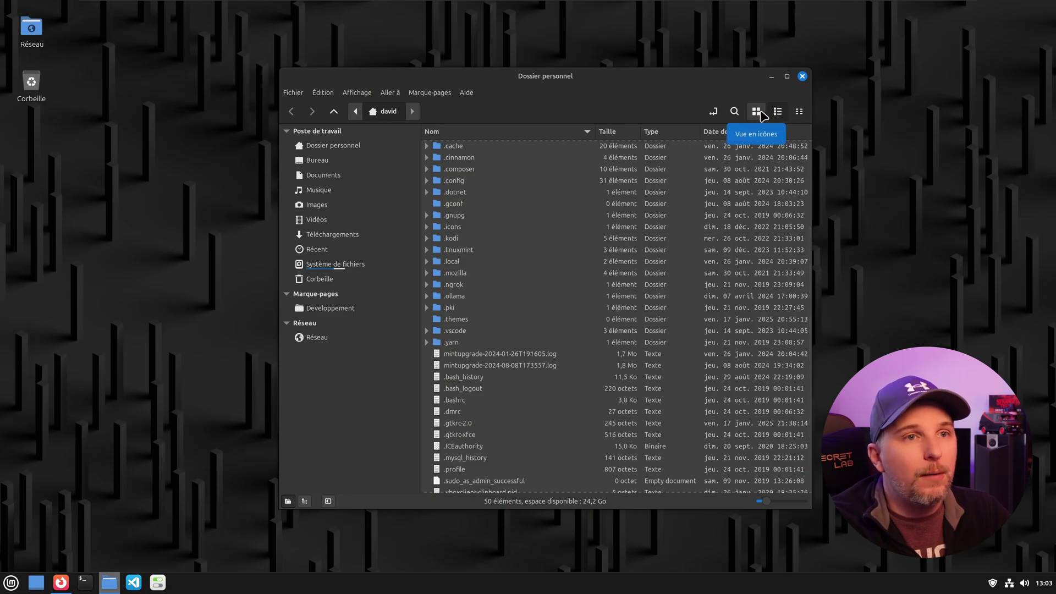
click(757, 112)
click(799, 112)
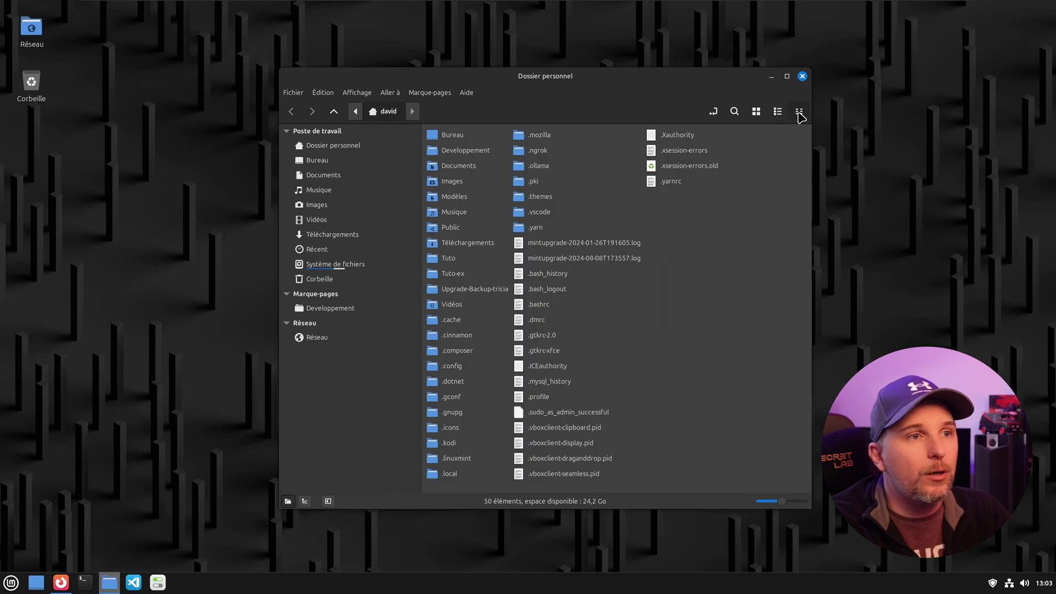
click(756, 112)
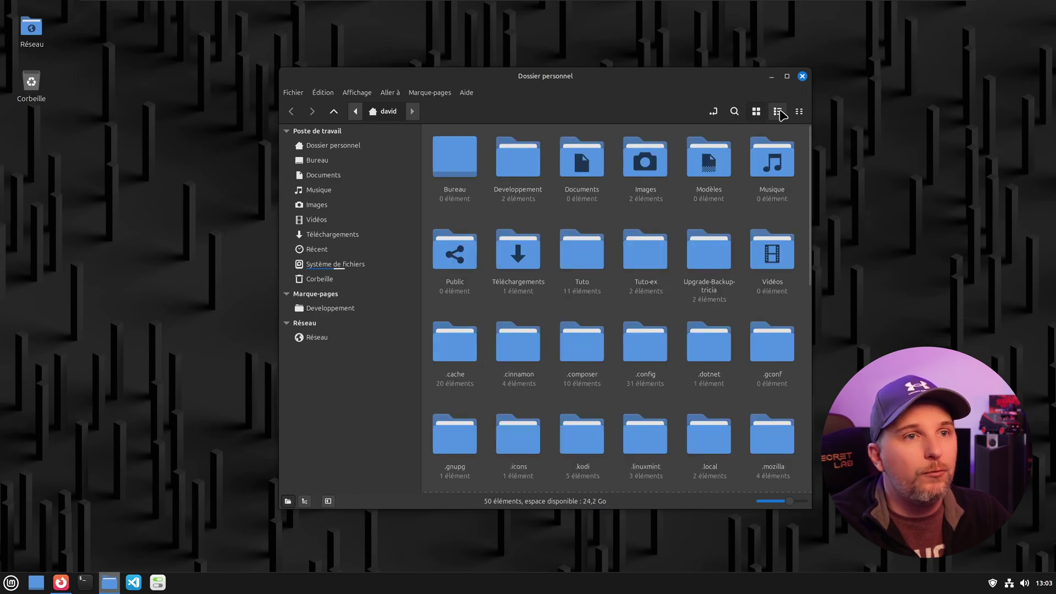
click(778, 112)
click(798, 112)
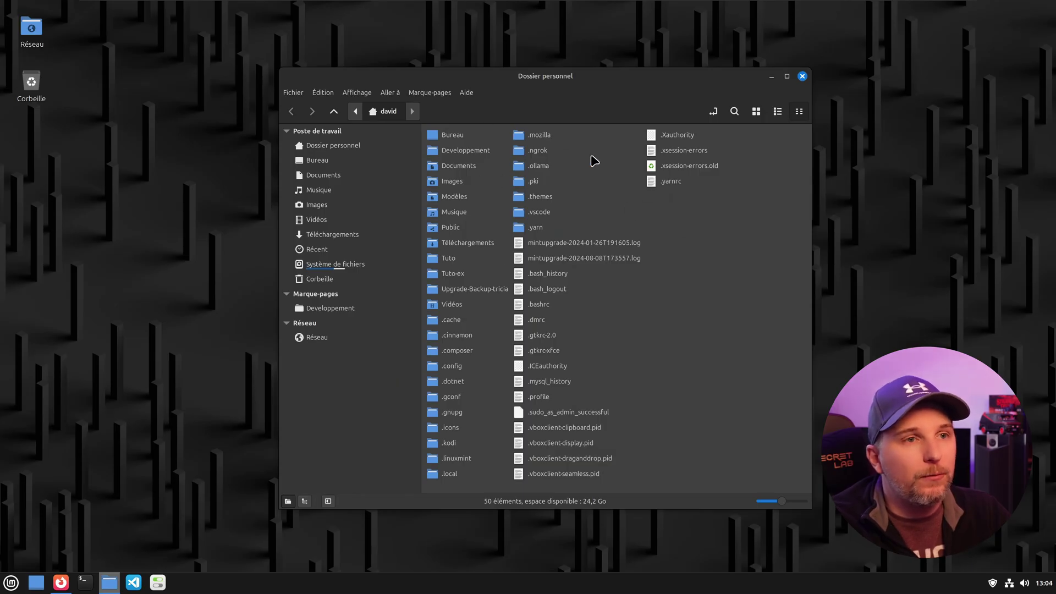
click(774, 116)
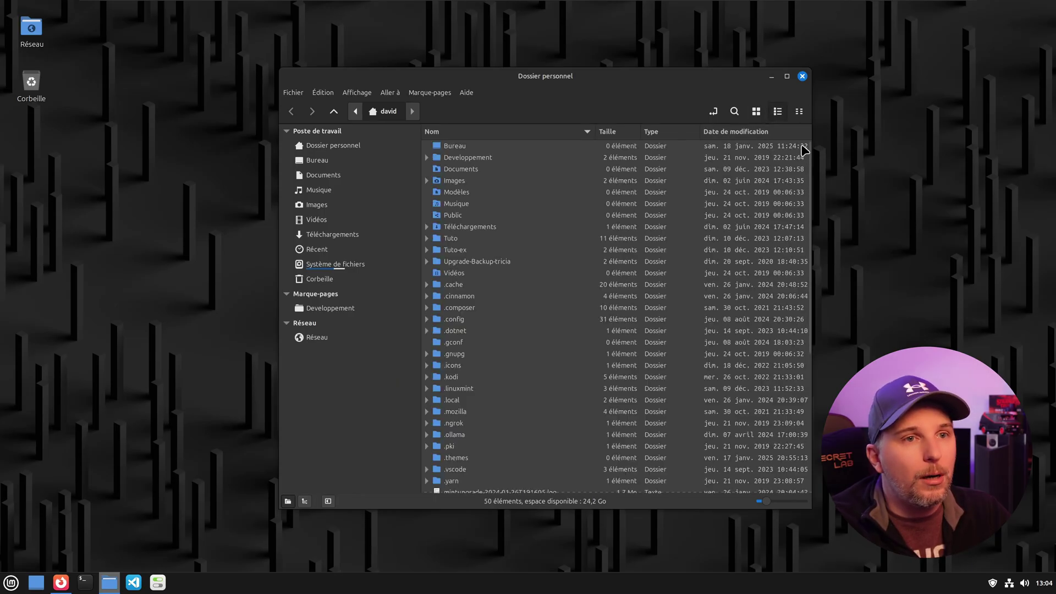
mouse_move(814, 156)
mouse_down()
mouse_move(816, 358)
mouse_move(814, 137)
mouse_up()
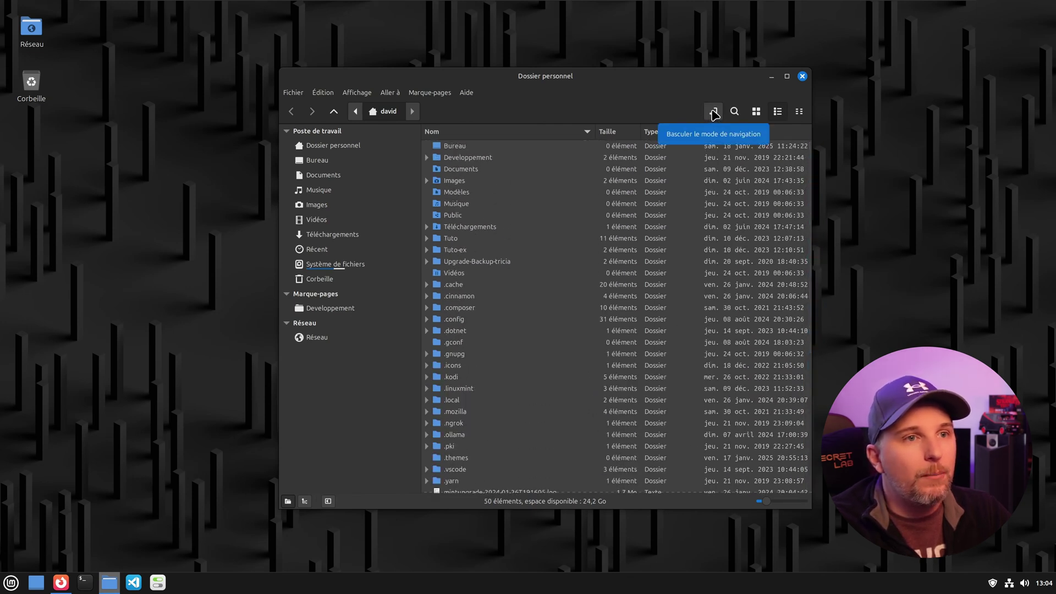
Step: Switch the file manager's location bar to an editable path, check the file search fields and close the window
click(714, 113)
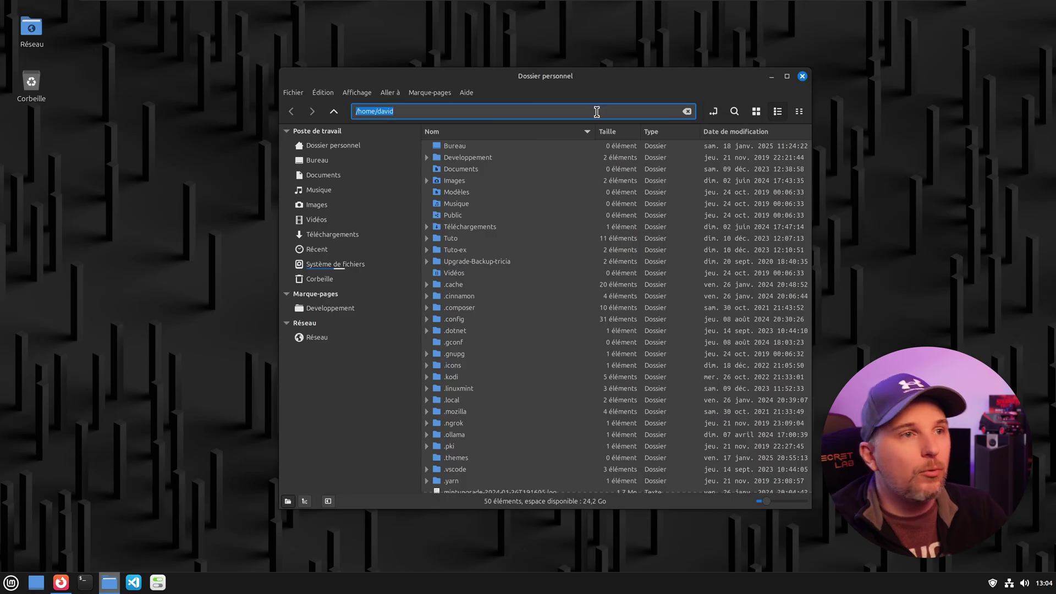
click(400, 111)
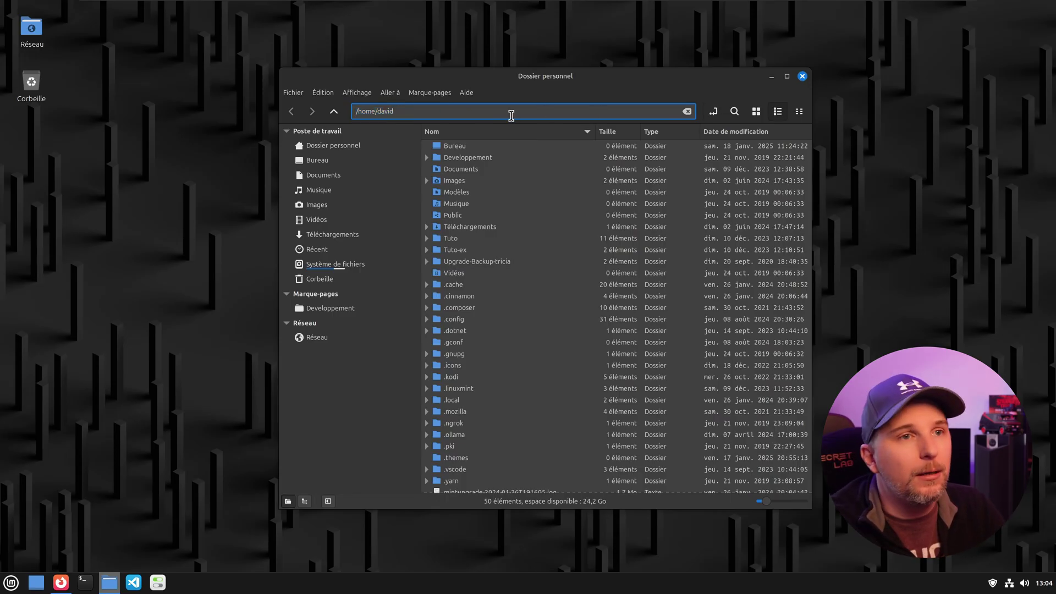
click(732, 112)
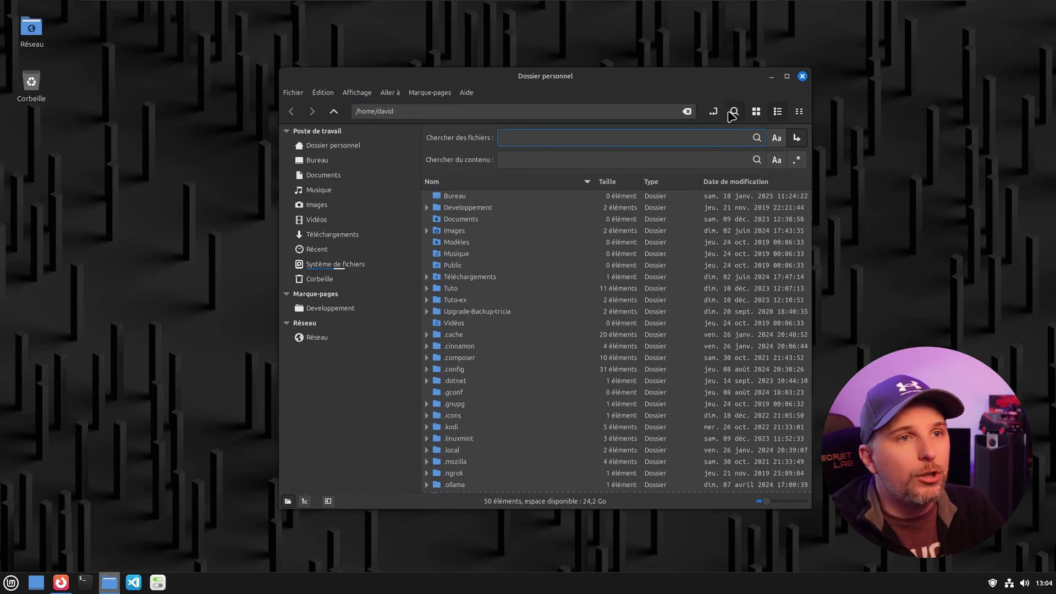
click(734, 112)
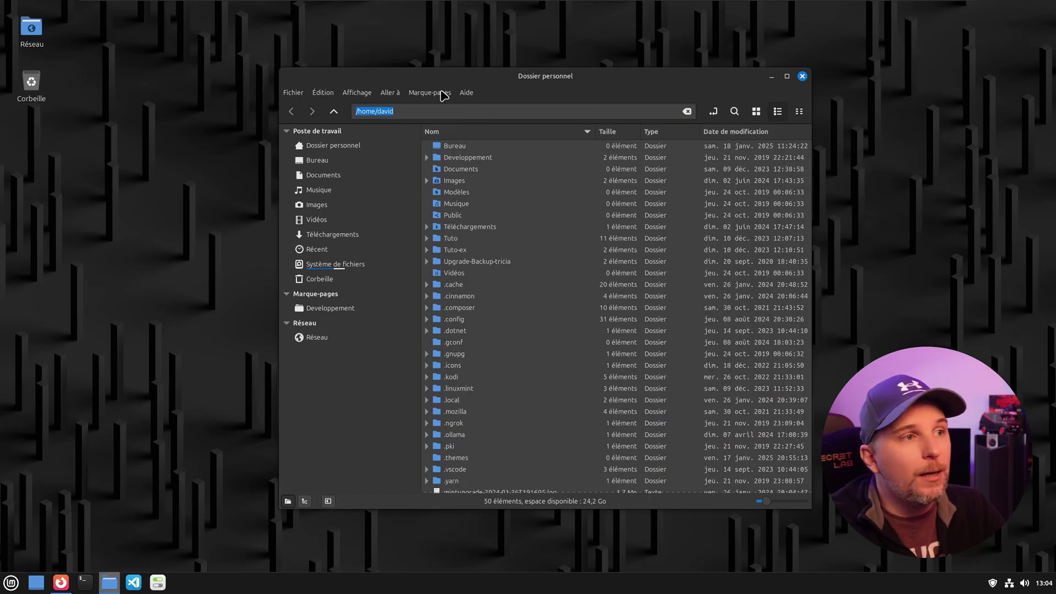
click(802, 76)
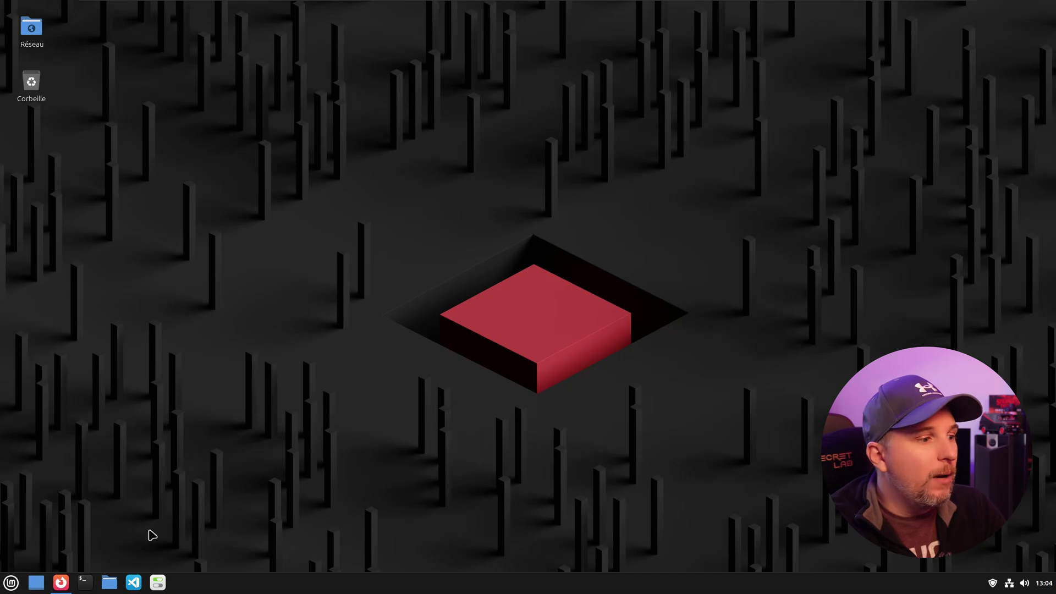
Step: Open a terminal, show its menu bar, hide it again and close the terminal
click(83, 582)
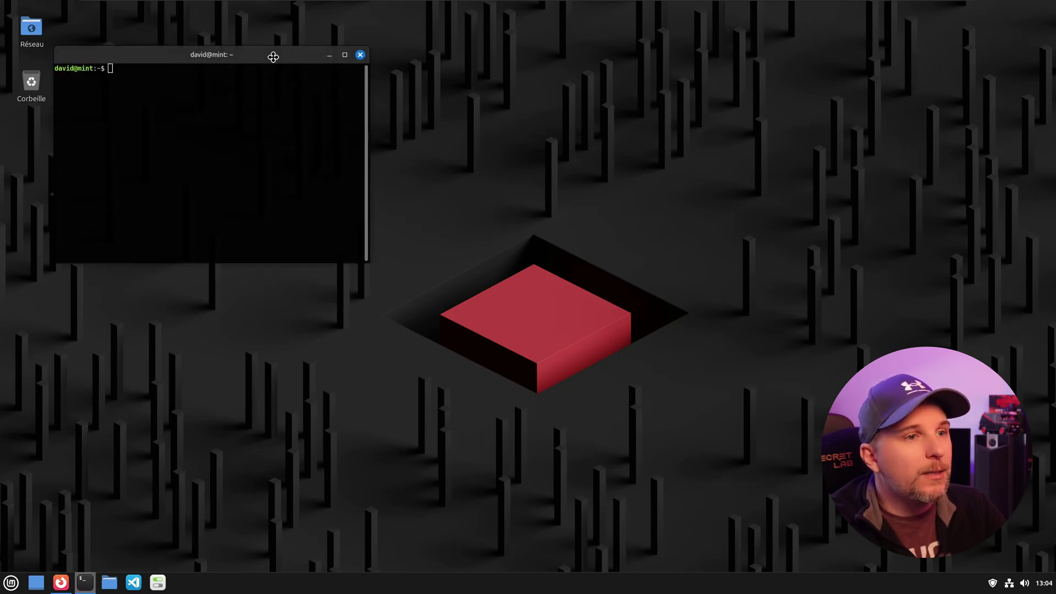
drag(273, 51, 493, 185)
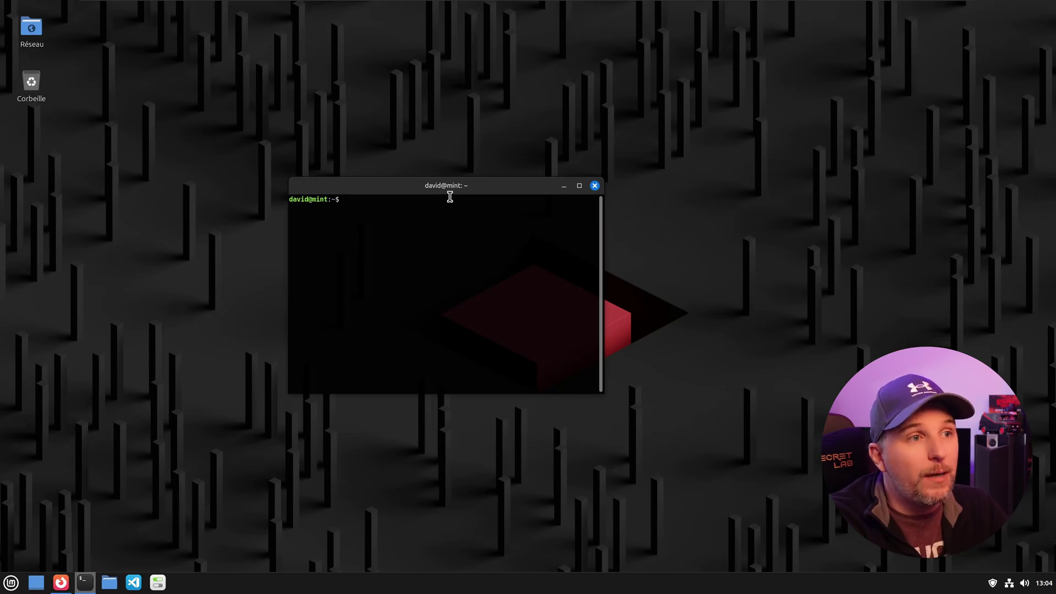
right_click(429, 206)
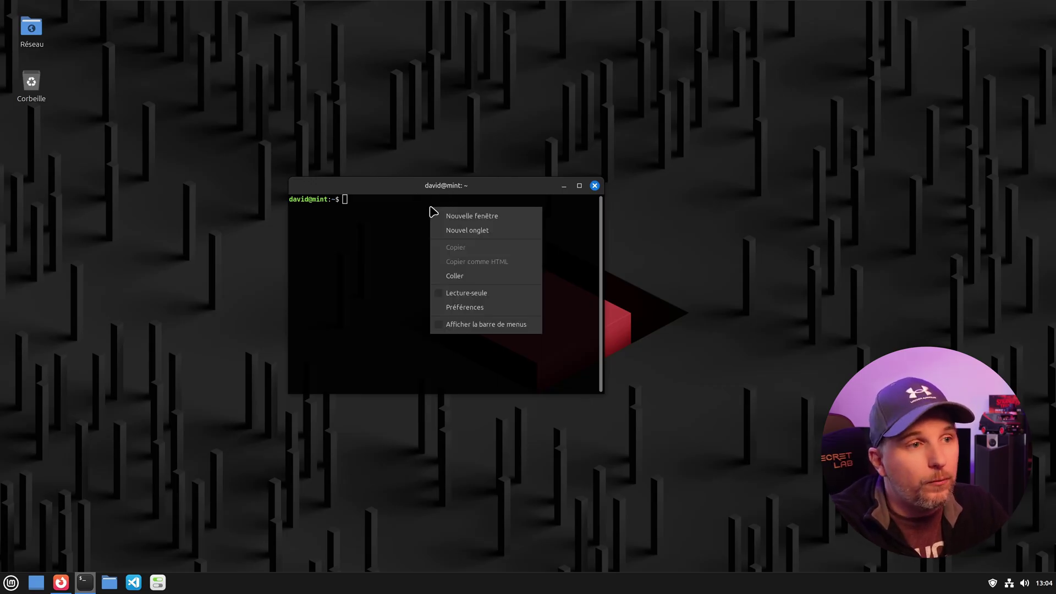
click(502, 325)
right_click(468, 264)
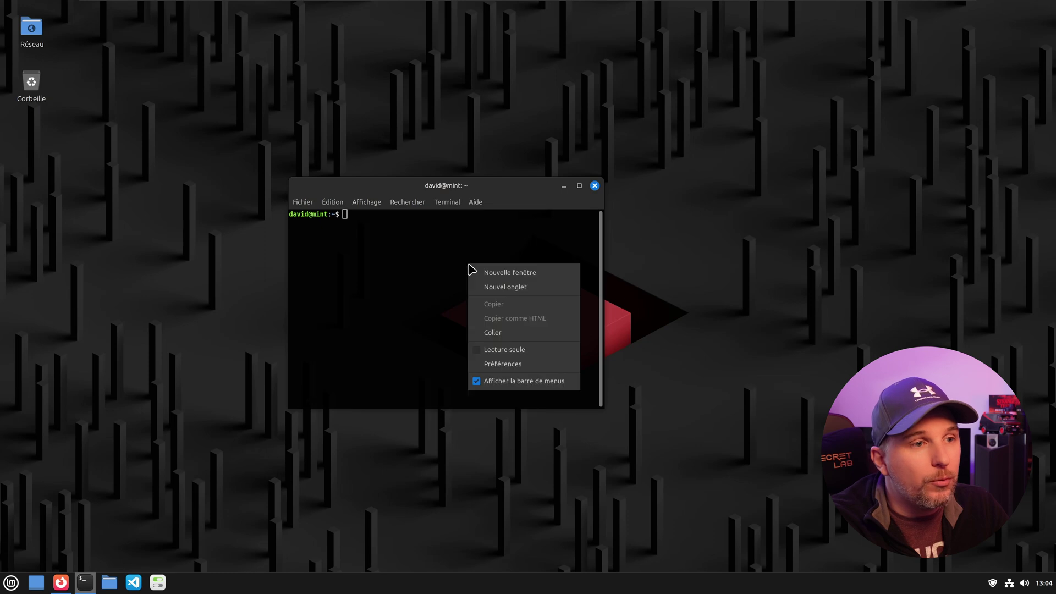
click(502, 380)
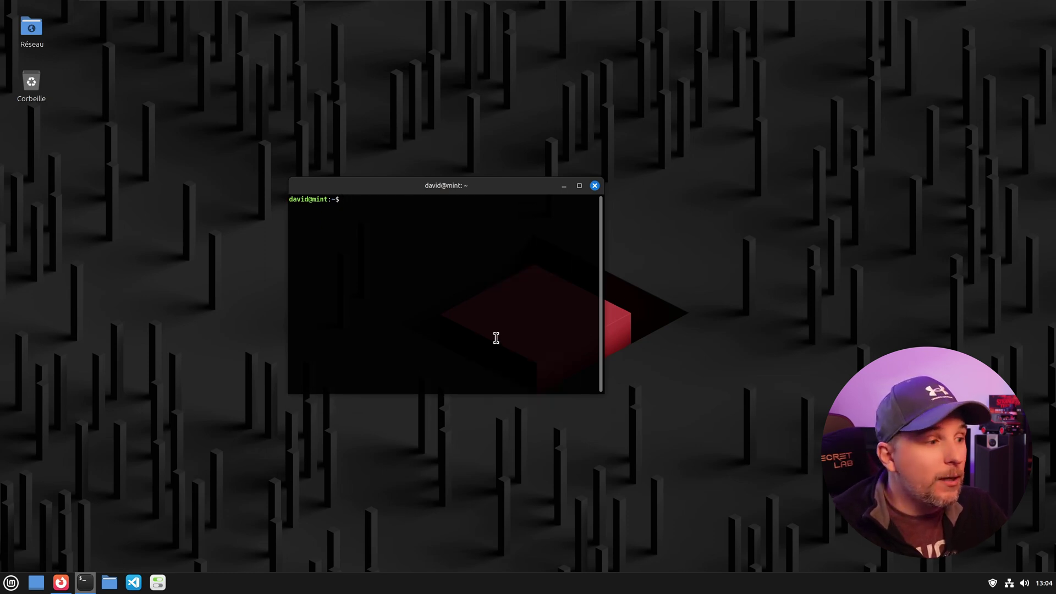
click(595, 186)
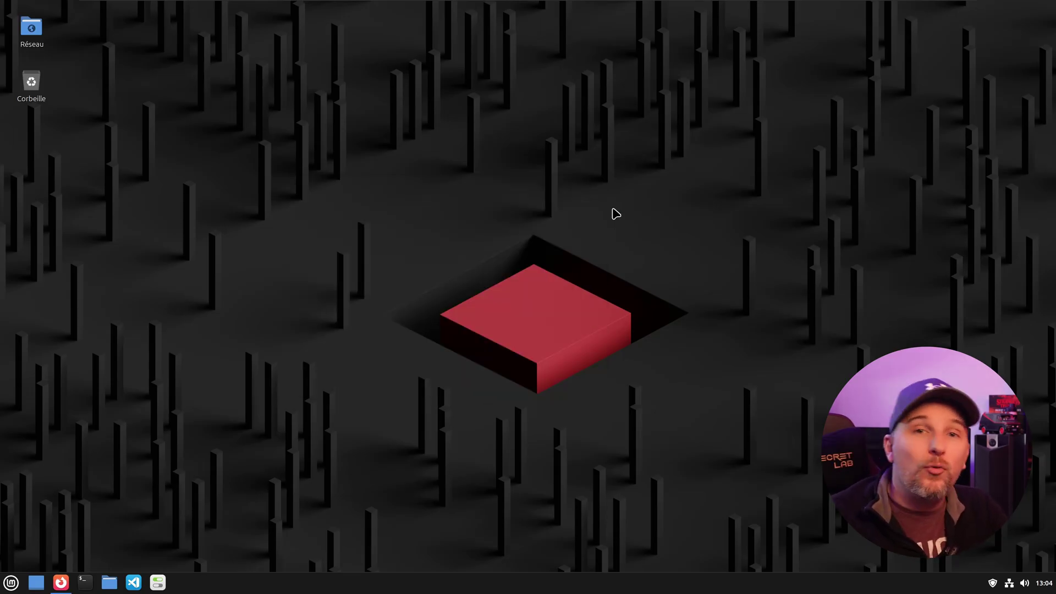